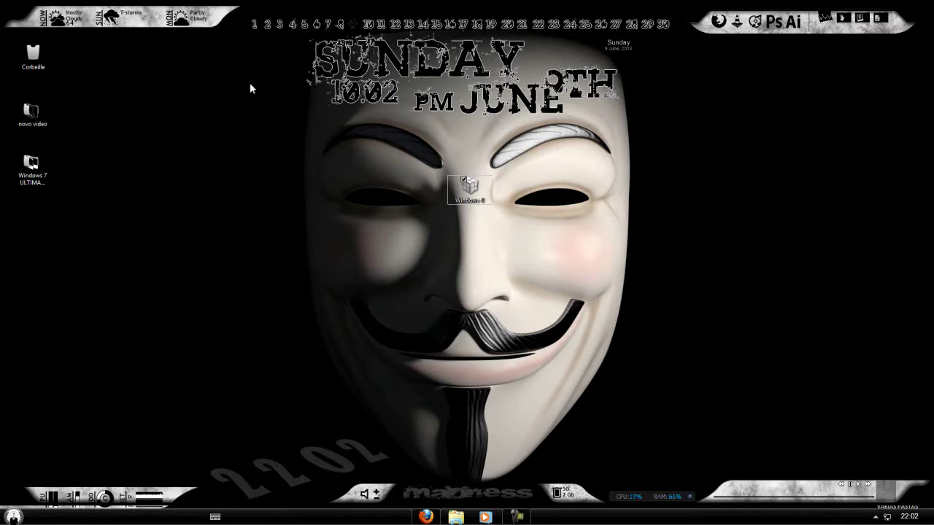
# Step: Move the Windows 7 ULTIMATE Edition folder to the middle of the desktop, near the Windows-8 archive
pyautogui.moveTo(249, 82); pyautogui.dragTo(642, 343)
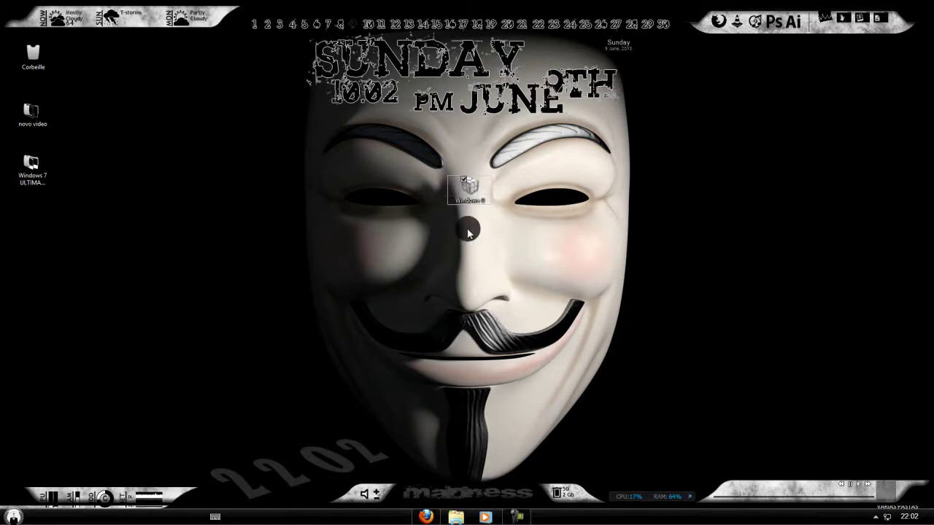
pyautogui.moveTo(32, 174)
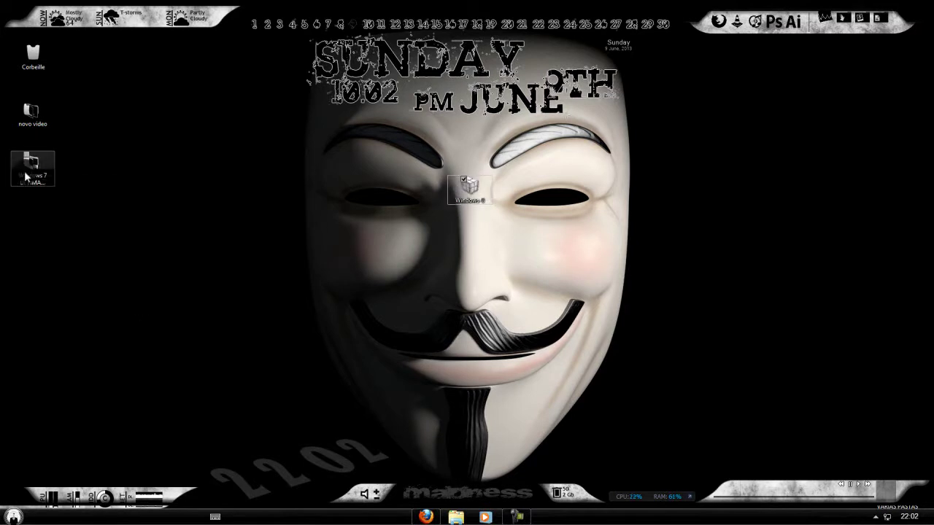
pyautogui.moveTo(32, 179); pyautogui.dragTo(562, 262)
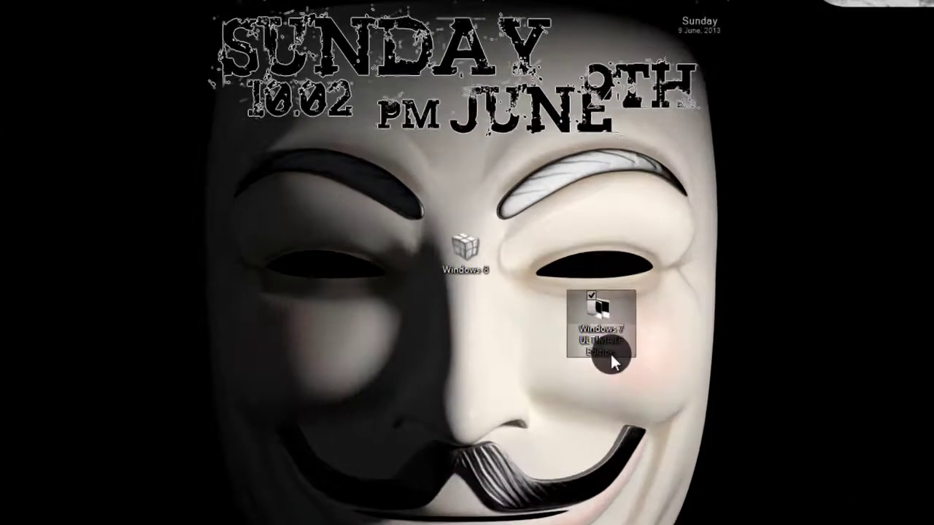
pyautogui.moveTo(612, 355); pyautogui.dragTo(611, 355)
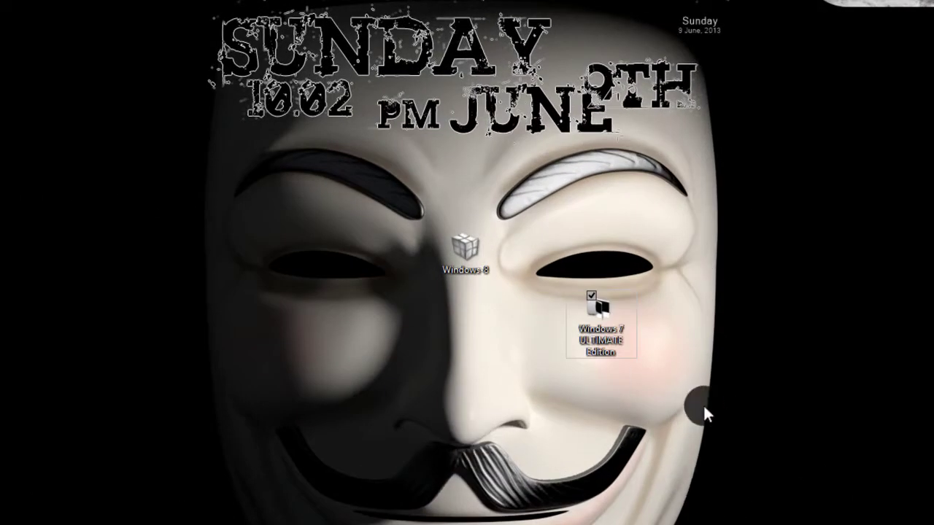
# Step: Extract the Windows-8 archive directly onto the desktop and place the extracted folder beside the archive
pyautogui.click(463, 253)
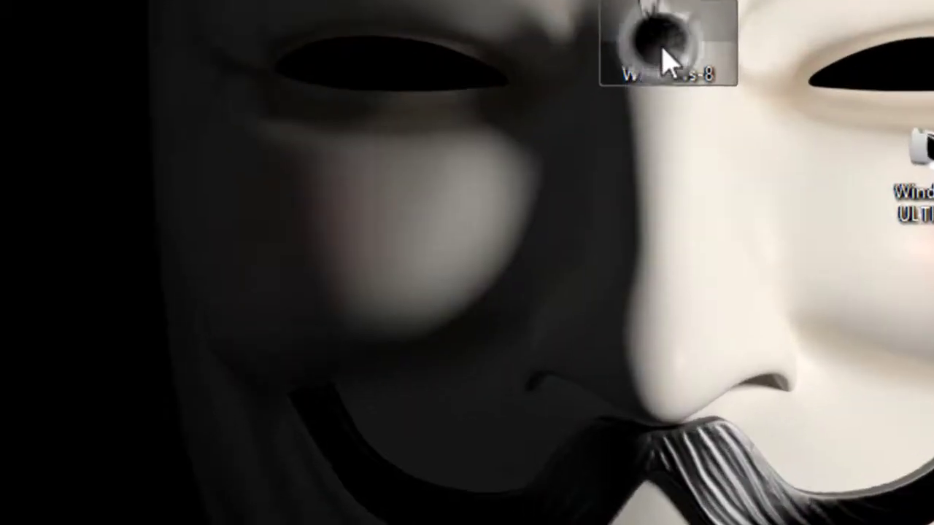
pyautogui.rightClick(665, 60)
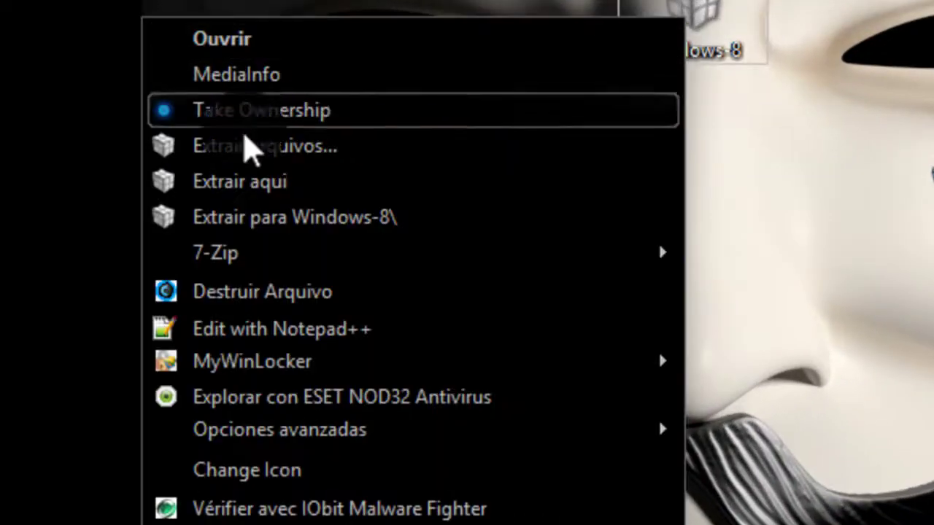
pyautogui.click(226, 189)
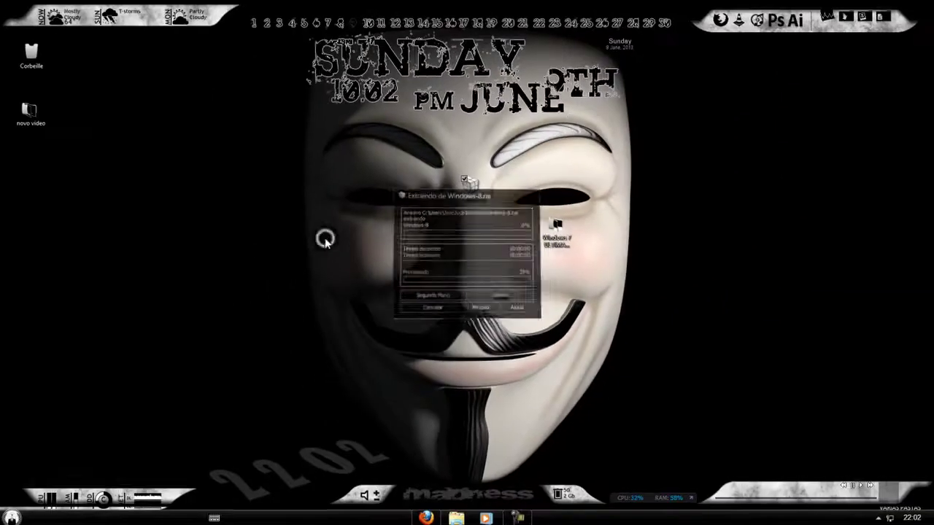
pyautogui.moveTo(13, 148); pyautogui.dragTo(368, 232)
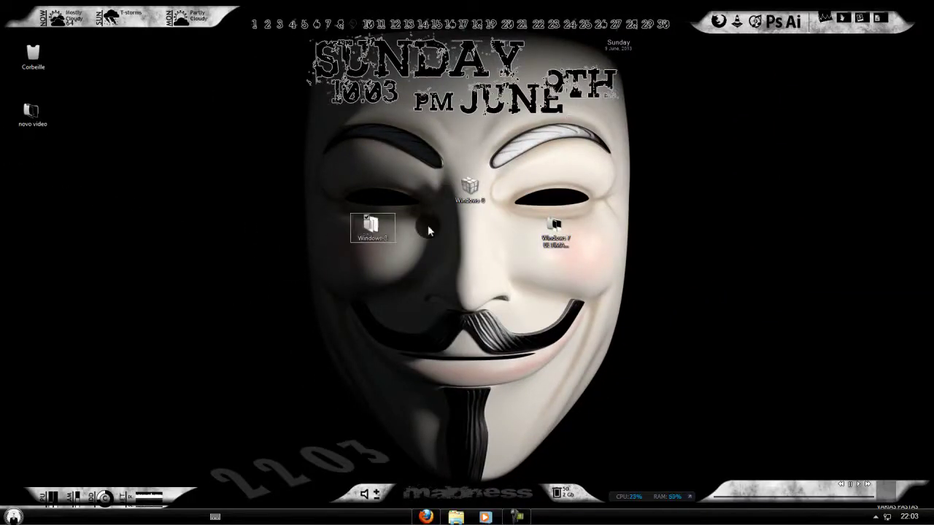
# Step: Open the extracted Windows-8 folder and check the ru-RU folder and the two applications in it
pyautogui.doubleClick(376, 227)
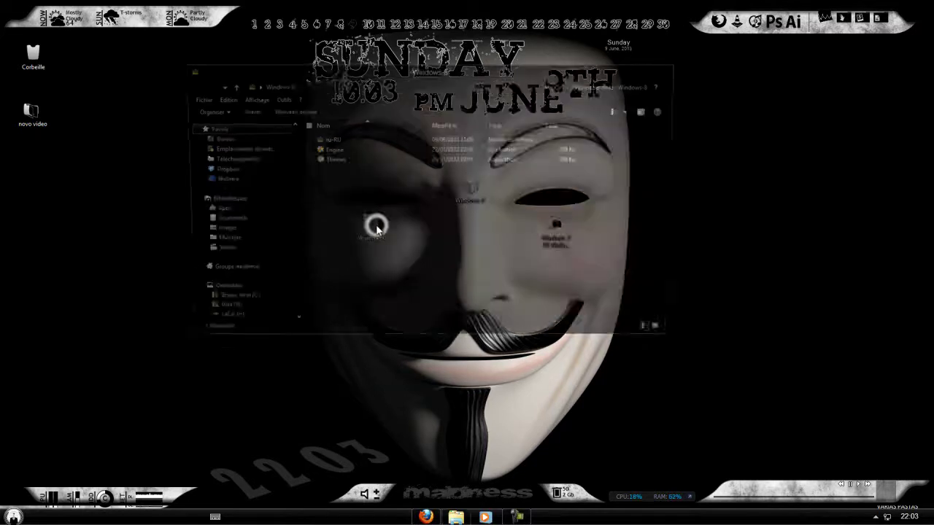
pyautogui.moveTo(326, 188); pyautogui.dragTo(321, 81)
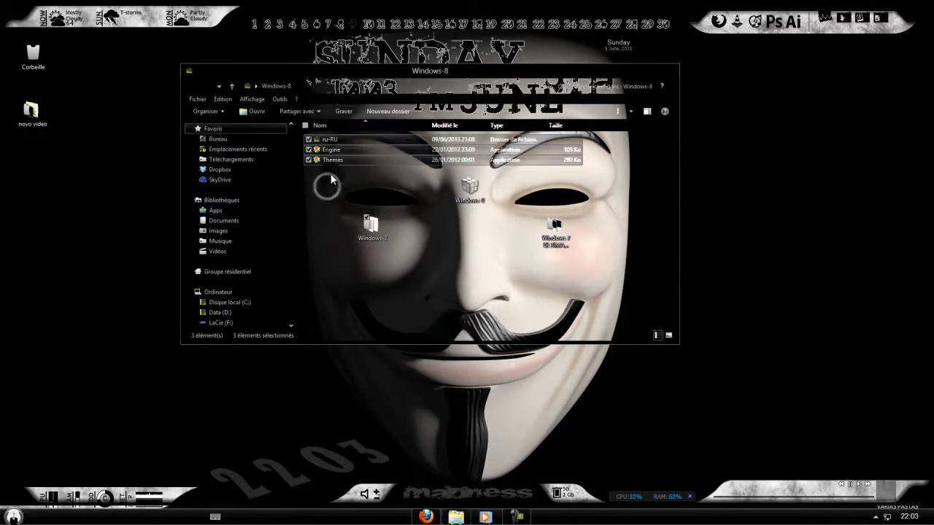
pyautogui.click(325, 139)
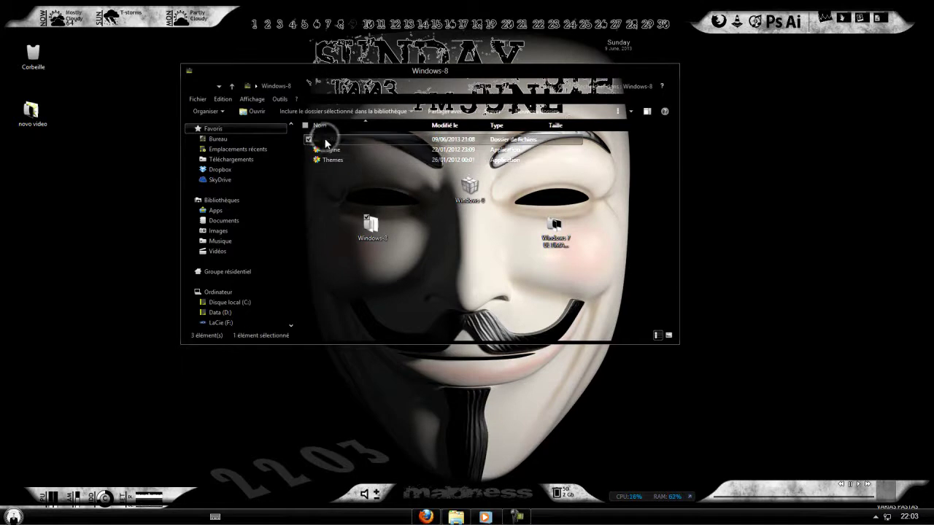
pyautogui.click(327, 189)
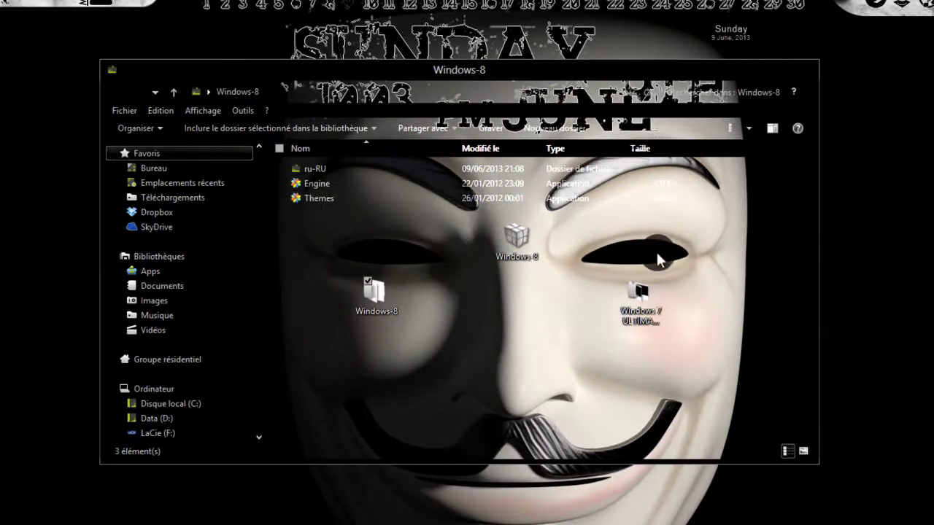
# Step: Set the Engine application to run in Windows 7 compatibility mode and as administrator, and apply the properties
pyautogui.click(314, 184)
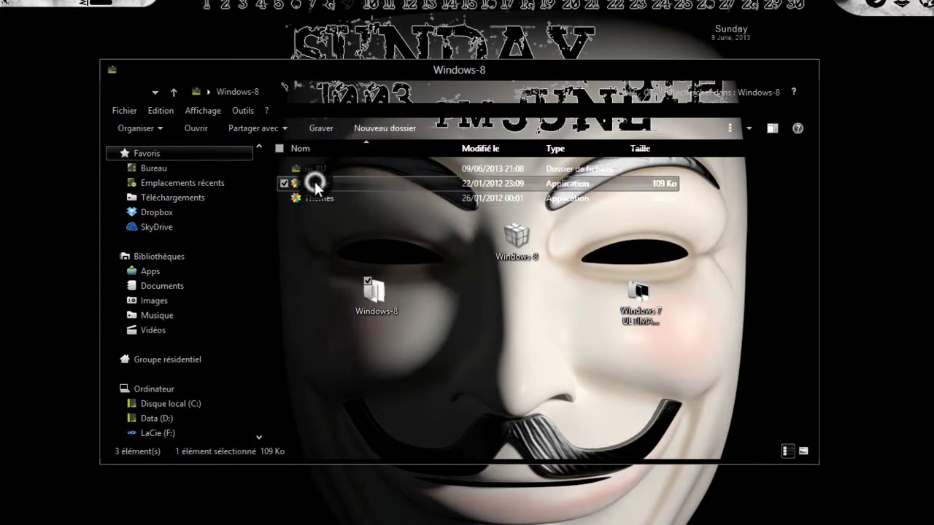
pyautogui.rightClick(314, 182)
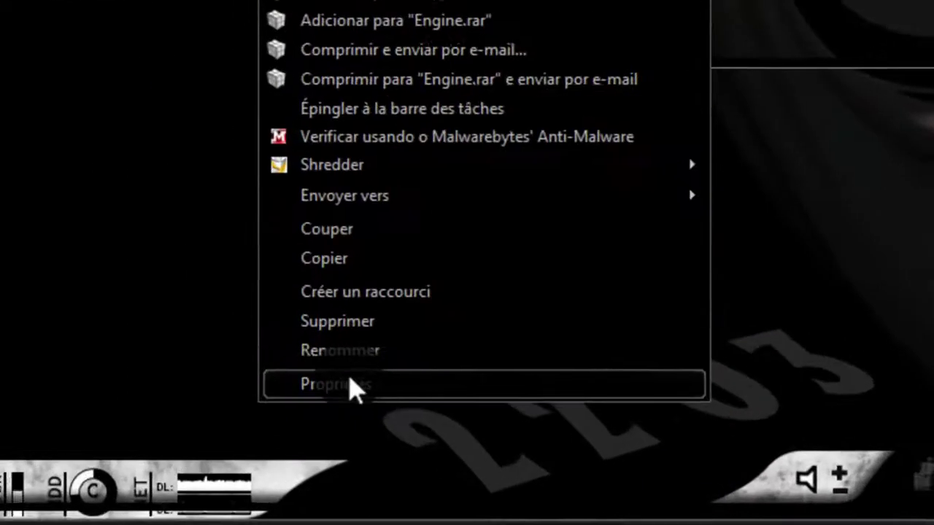
pyautogui.click(280, 432)
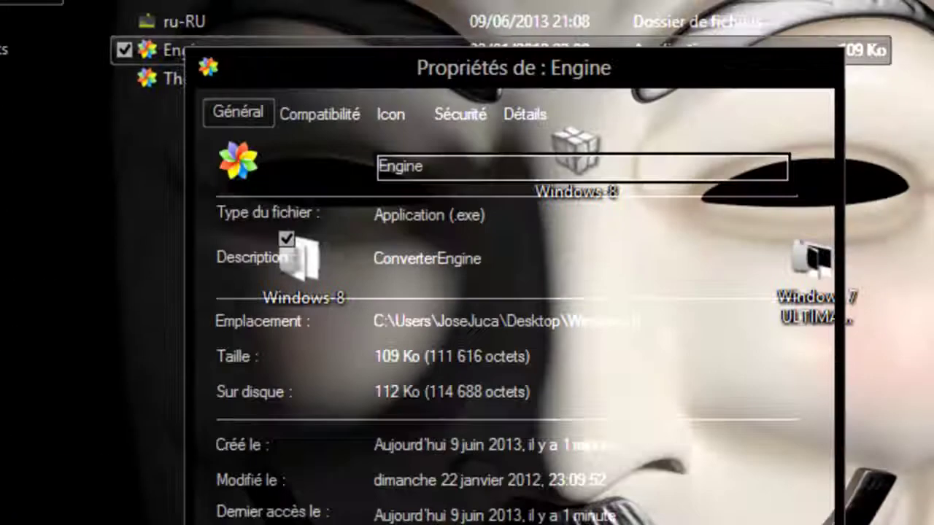
pyautogui.click(316, 117)
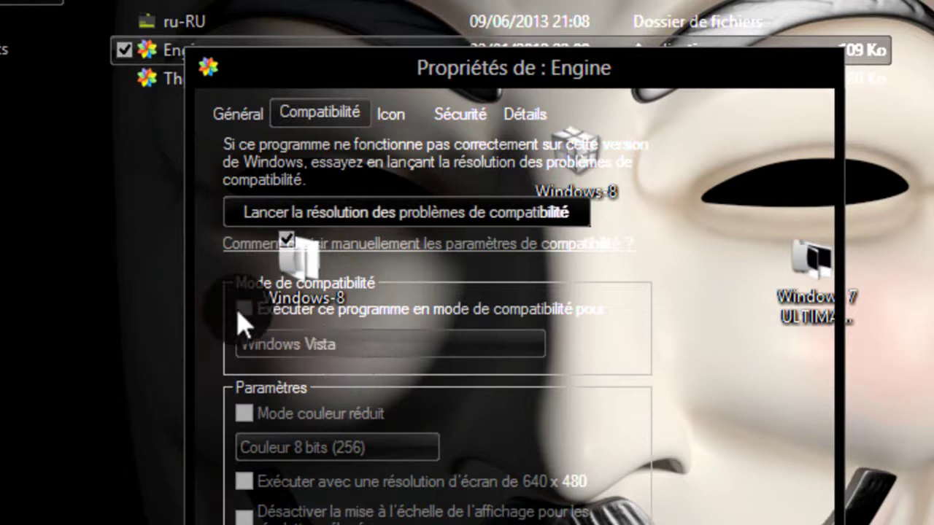
pyautogui.click(238, 310)
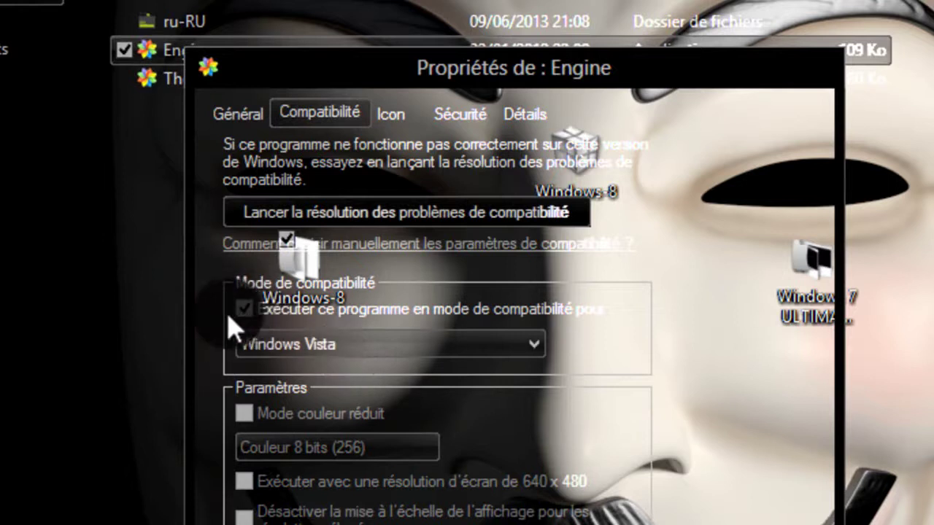
pyautogui.click(297, 343)
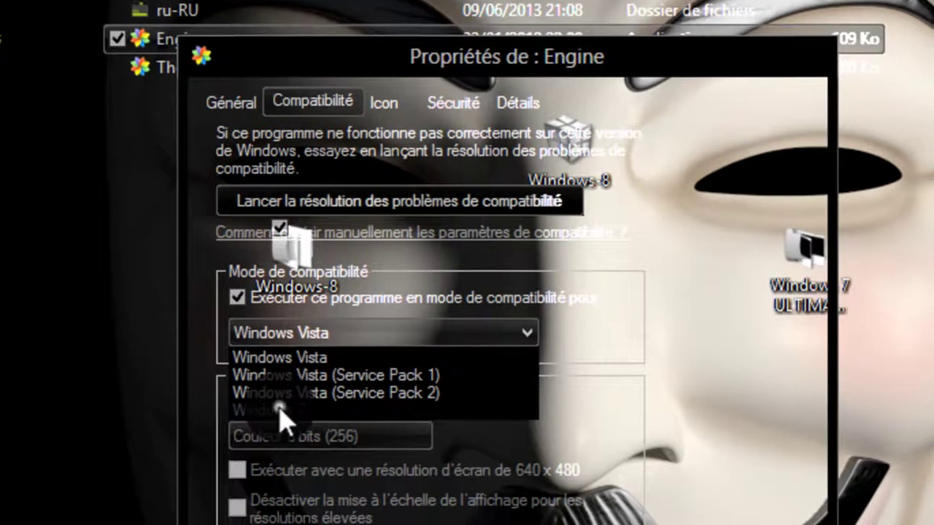
pyautogui.click(286, 422)
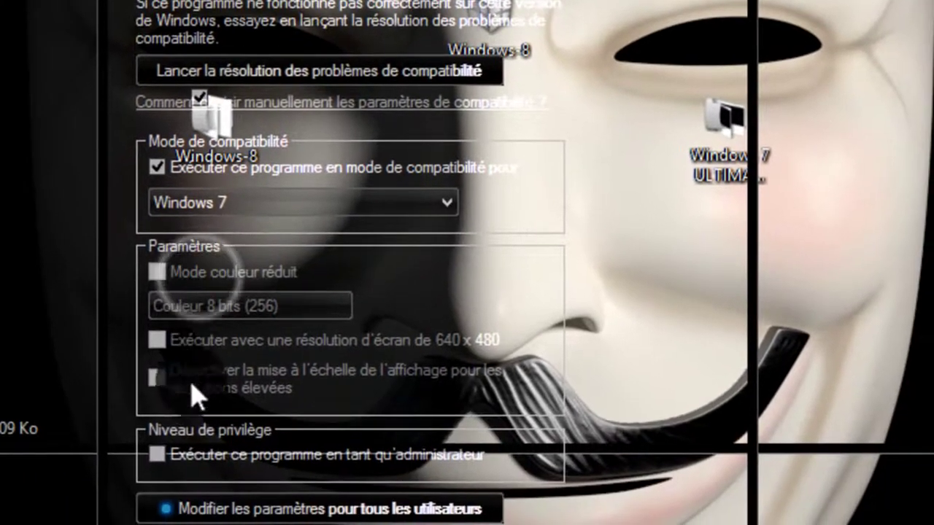
pyautogui.click(157, 453)
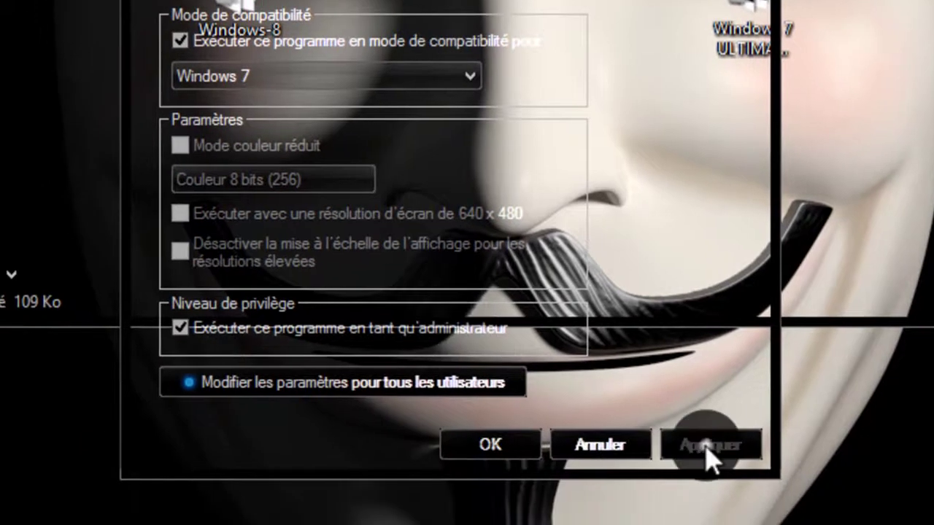
pyautogui.click(703, 445)
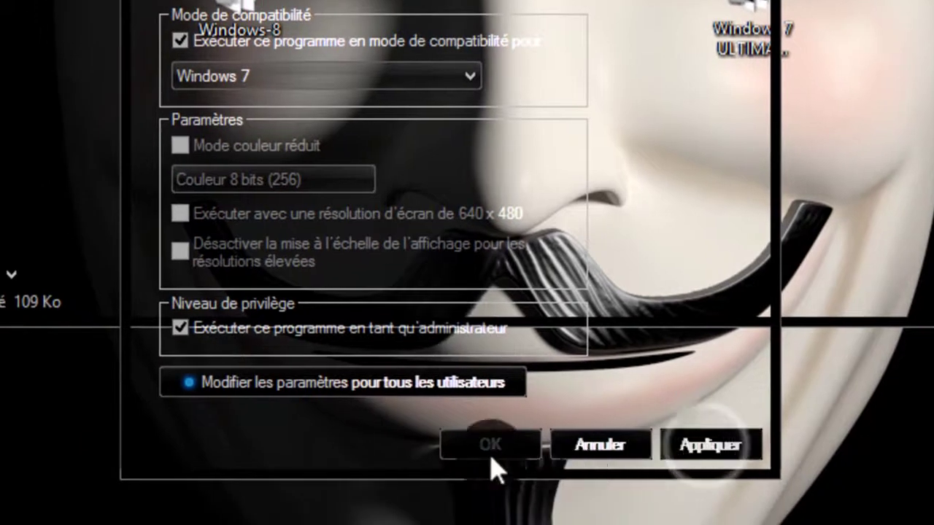
pyautogui.click(491, 446)
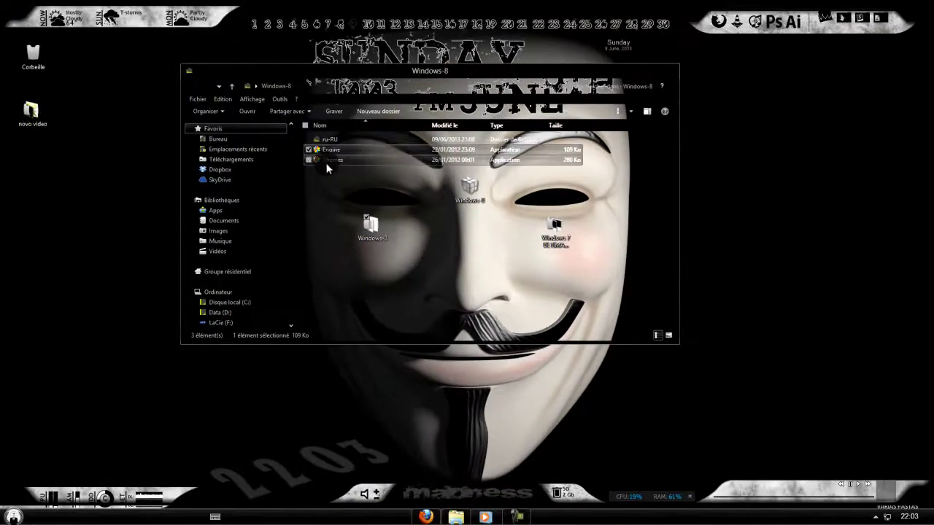
# Step: Set the Themes application to run in Windows 7 compatibility mode and as administrator, and apply the properties
pyautogui.click(326, 162)
pyautogui.rightClick(326, 168)
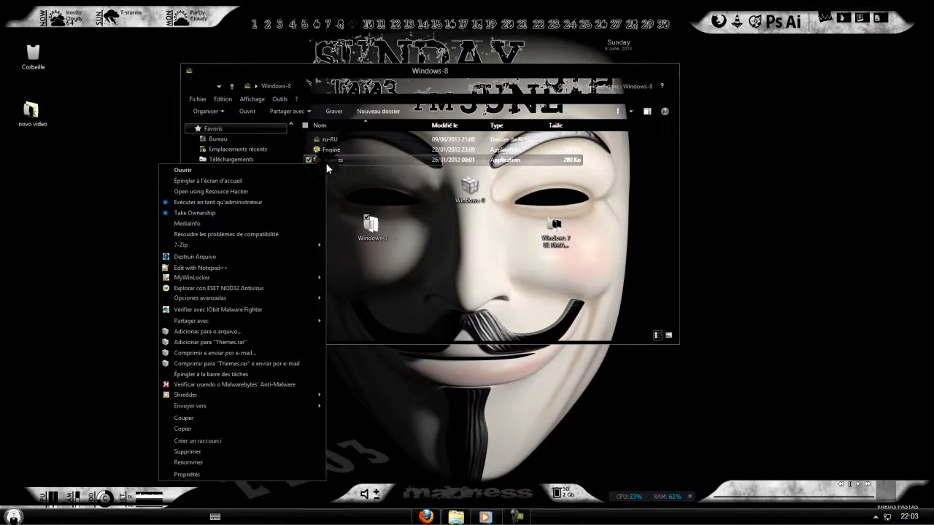
pyautogui.click(192, 476)
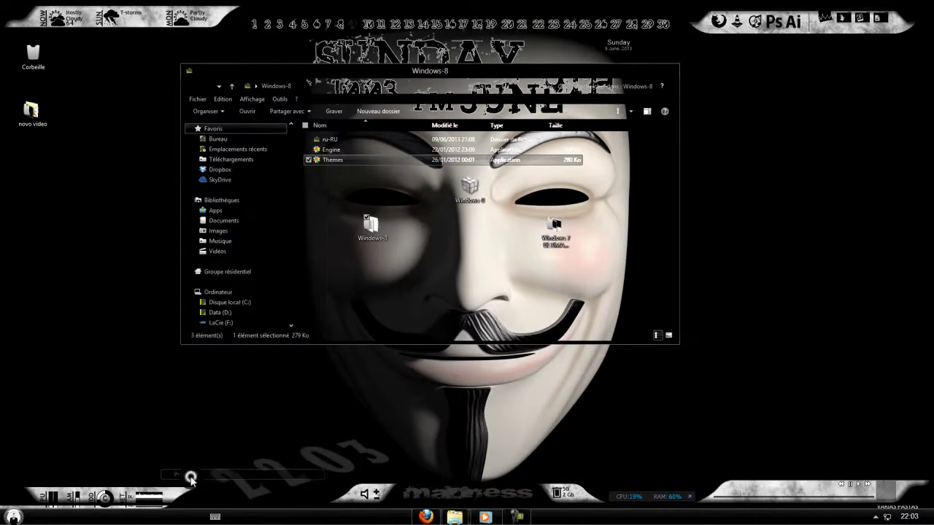
pyautogui.click(369, 185)
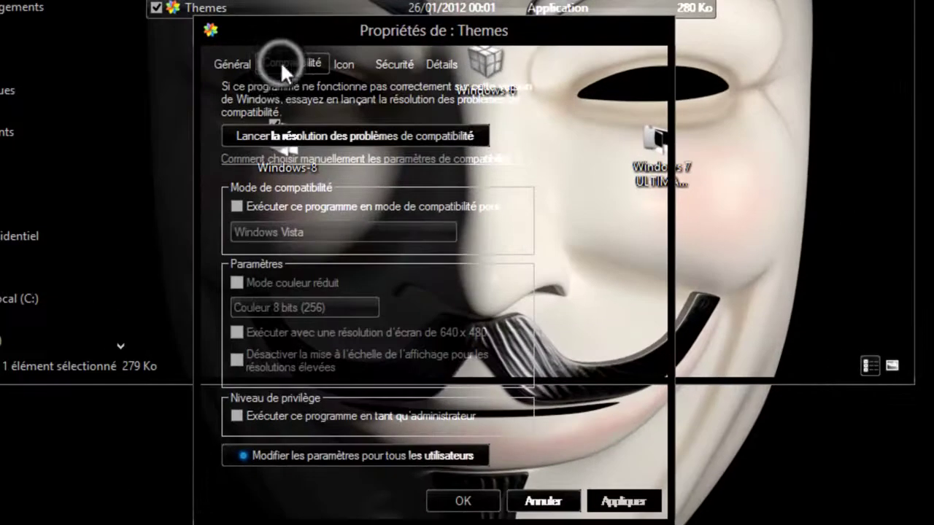
pyautogui.click(261, 217)
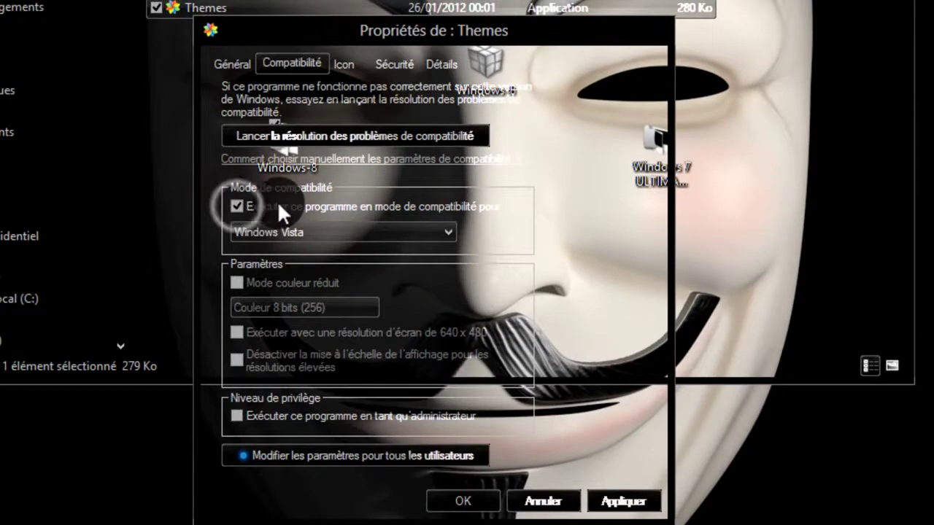
pyautogui.click(267, 233)
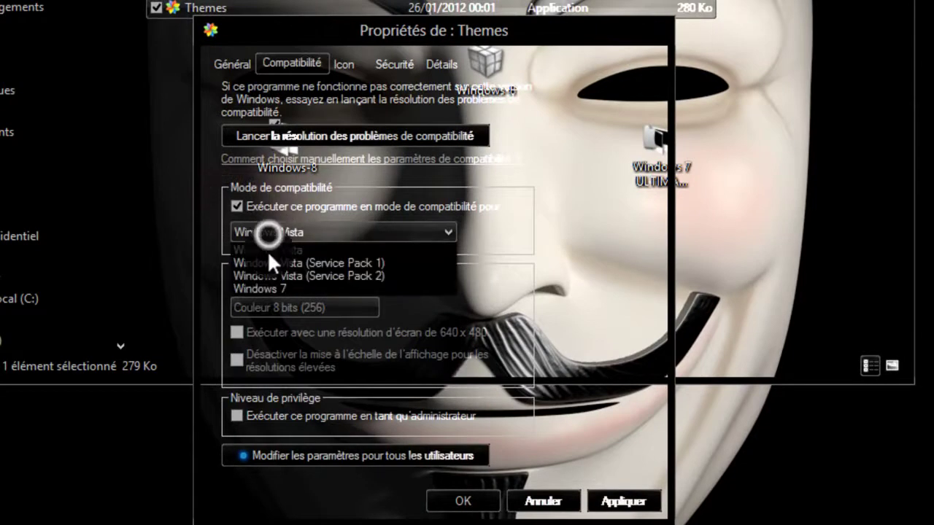
pyautogui.click(265, 288)
pyautogui.click(232, 409)
pyautogui.click(606, 486)
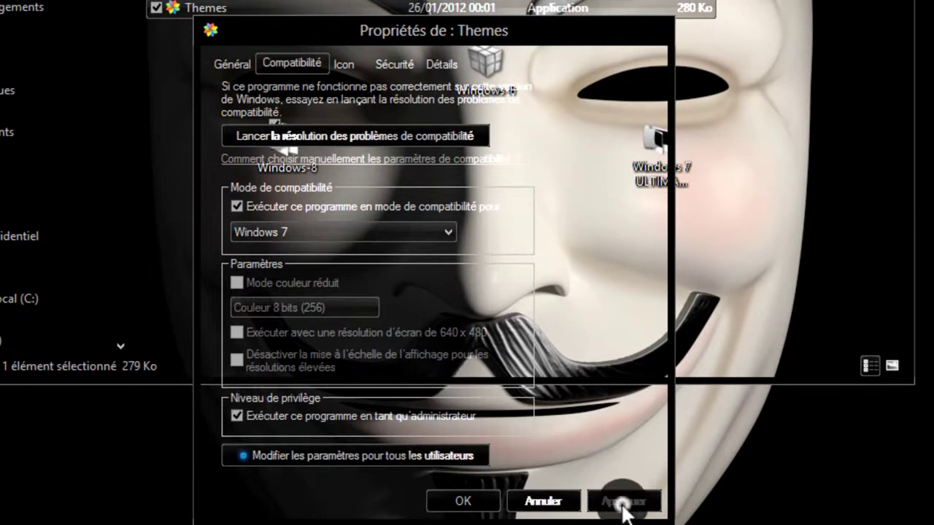
pyautogui.click(477, 500)
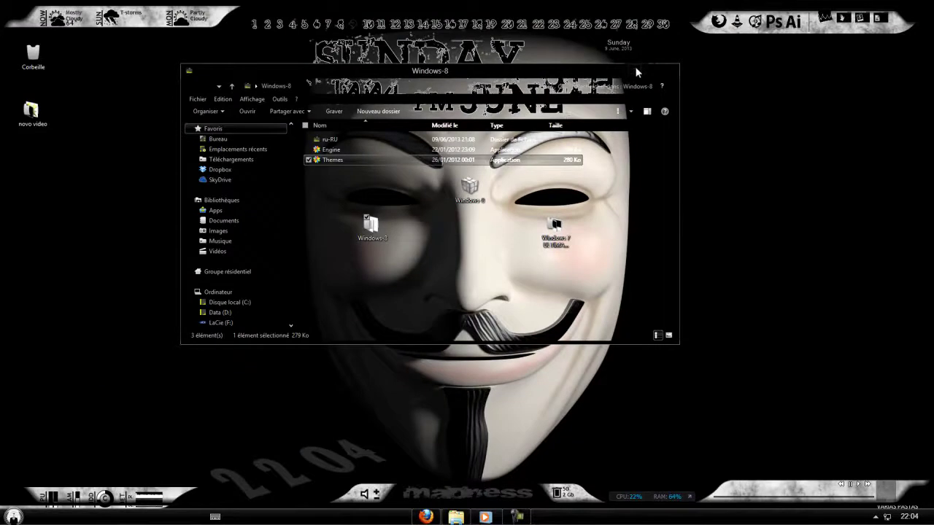
pyautogui.click(636, 68)
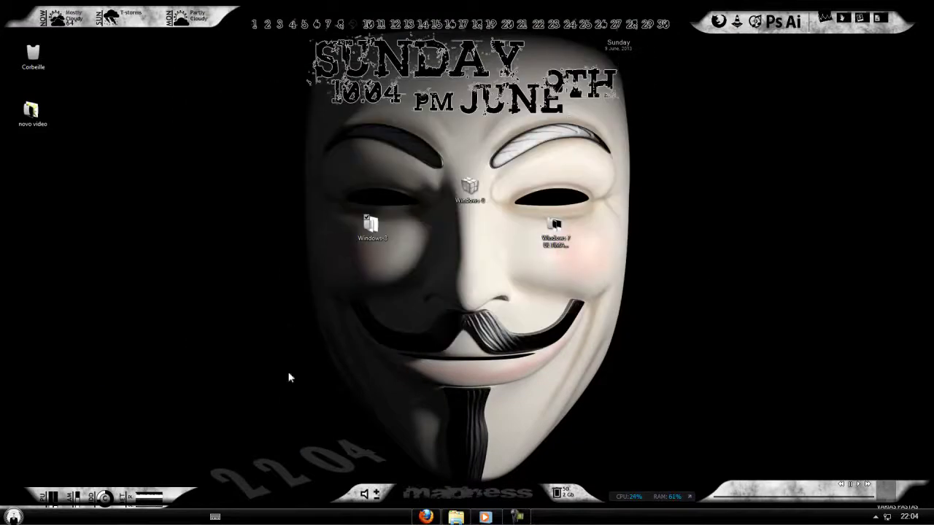
pyautogui.moveTo(456, 519)
pyautogui.click(457, 517)
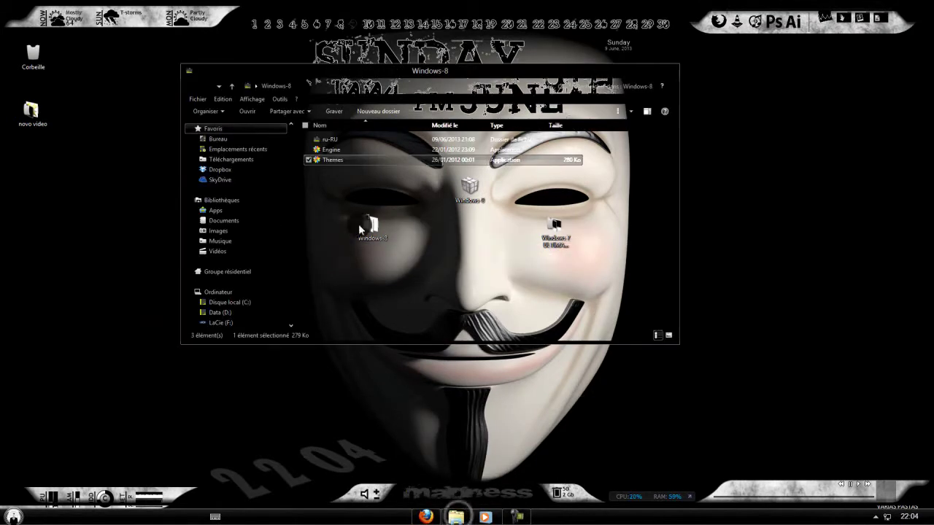
# Step: Run the Engine application from the Windows-8 folder
pyautogui.click(334, 150)
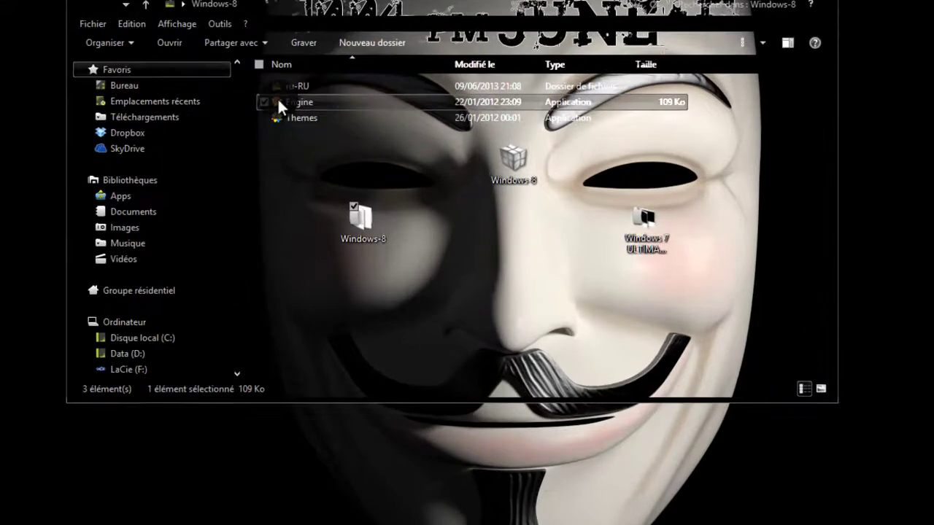
pyautogui.moveTo(323, 150)
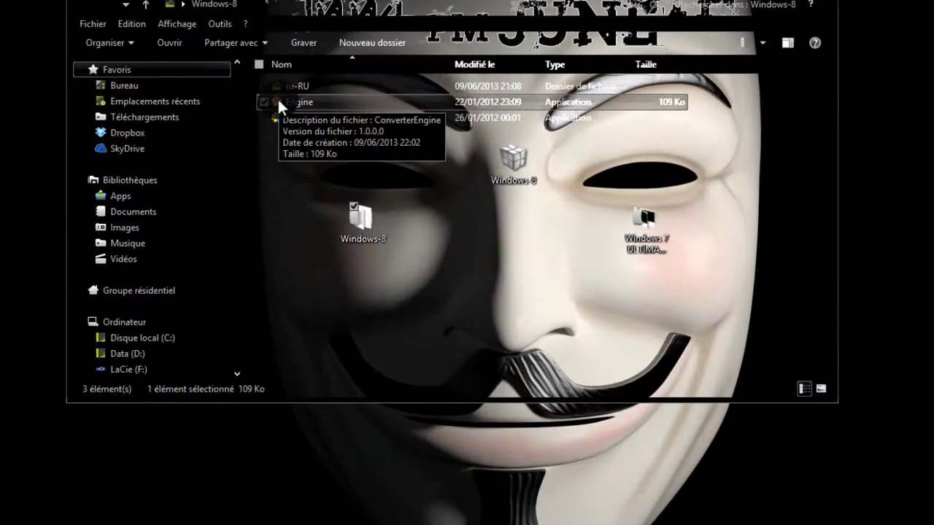
pyautogui.doubleClick(277, 97)
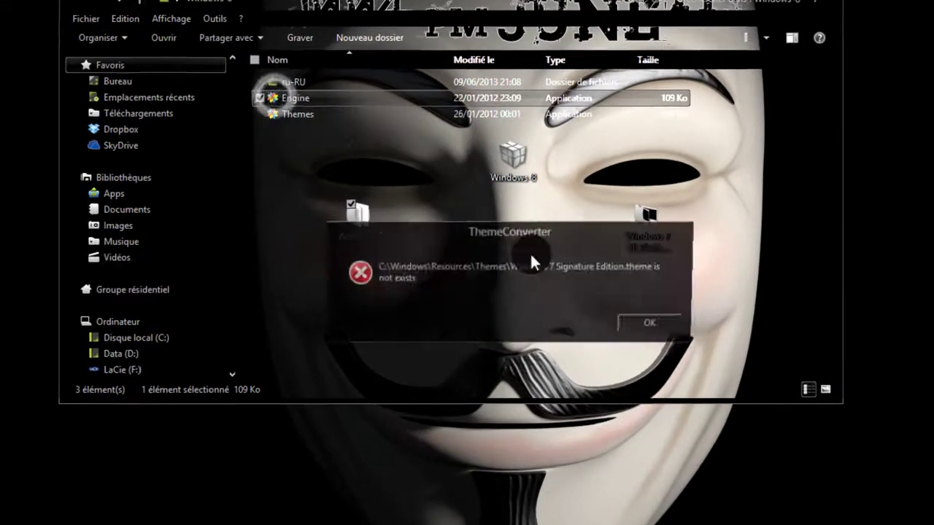
pyautogui.click(357, 166)
pyautogui.click(777, 102)
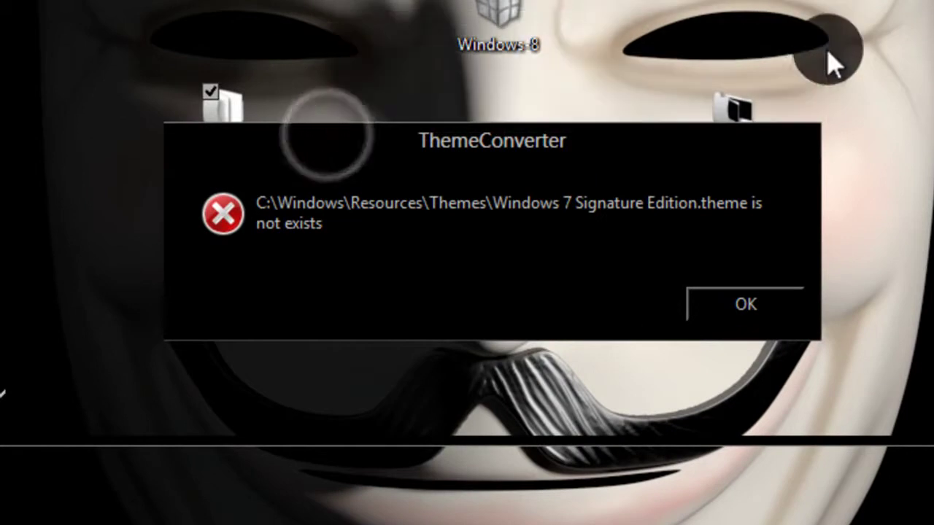
# Step: Close the Windows-8 folder window and dismiss the ThemeConverter error message
pyautogui.click(344, 142)
pyautogui.click(885, 63)
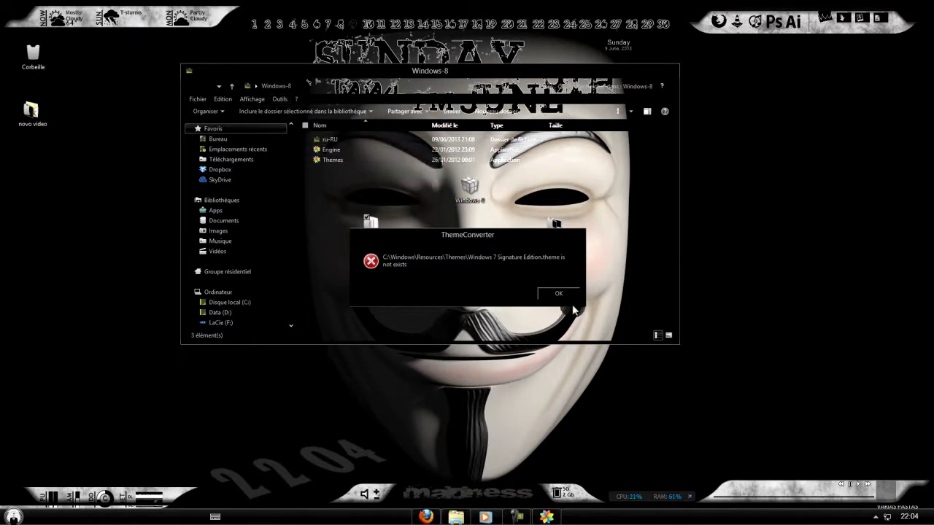
pyautogui.click(639, 69)
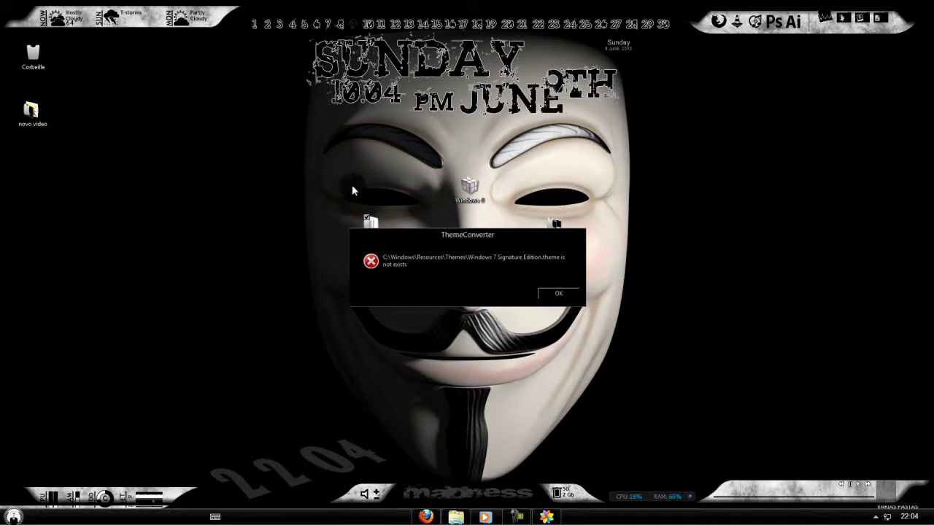
pyautogui.click(568, 292)
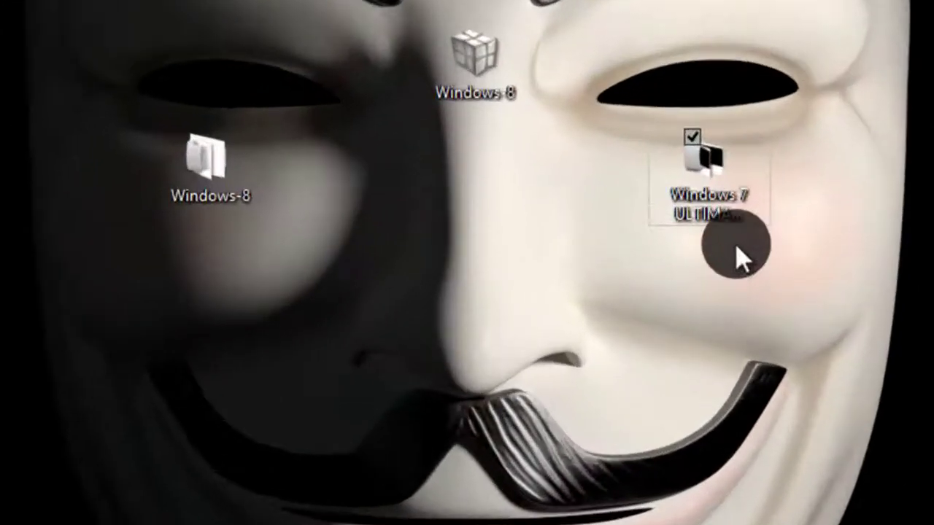
# Step: Open the Windows 7 ULTIMATE Edition folder on the desktop and copy all three Windows 7 Signature Edition items
pyautogui.click(561, 231)
pyautogui.doubleClick(721, 174)
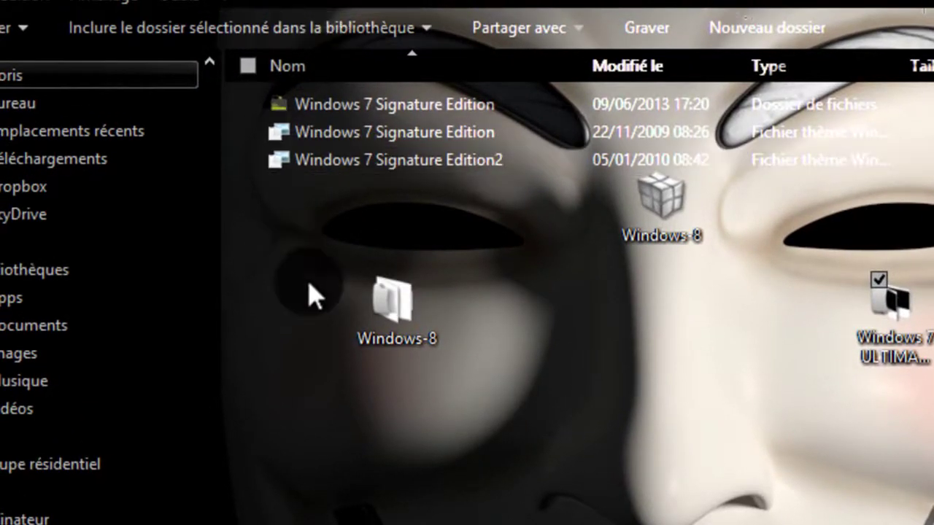
pyautogui.moveTo(291, 255); pyautogui.dragTo(294, 86)
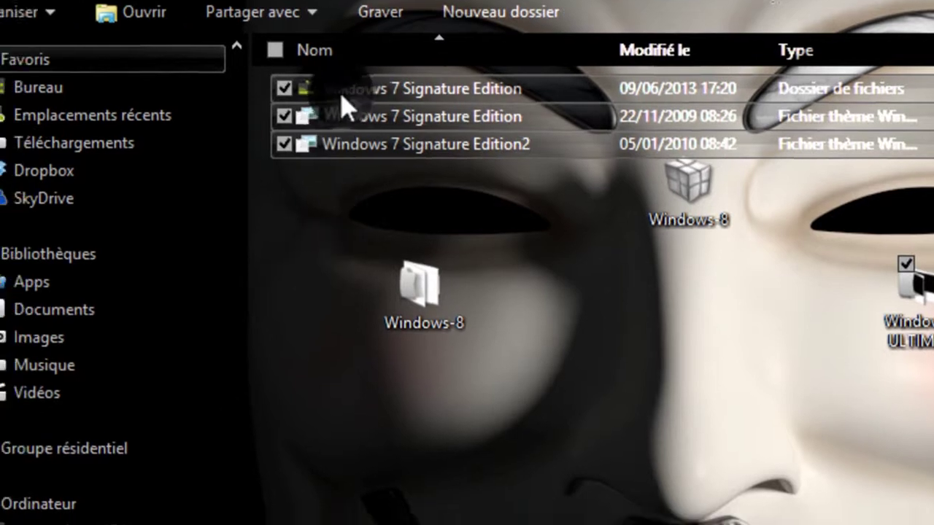
pyautogui.rightClick(343, 105)
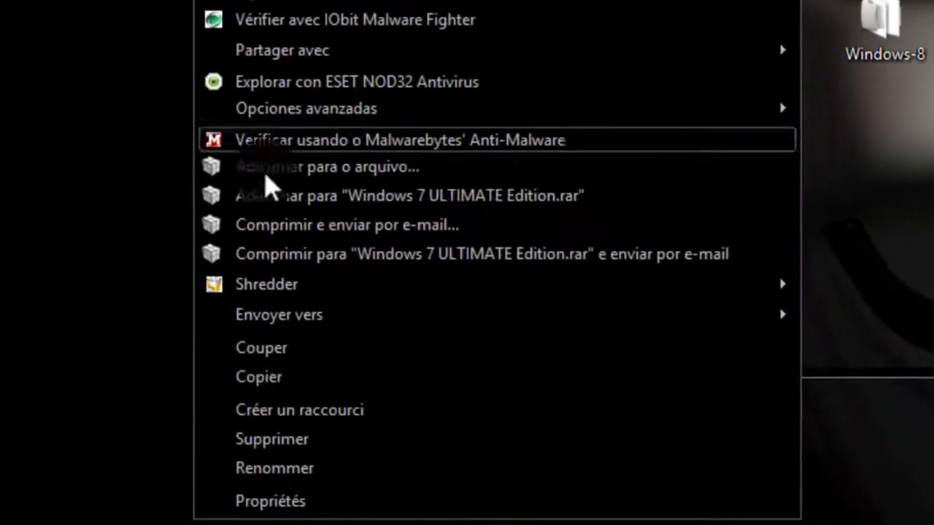
pyautogui.click(269, 381)
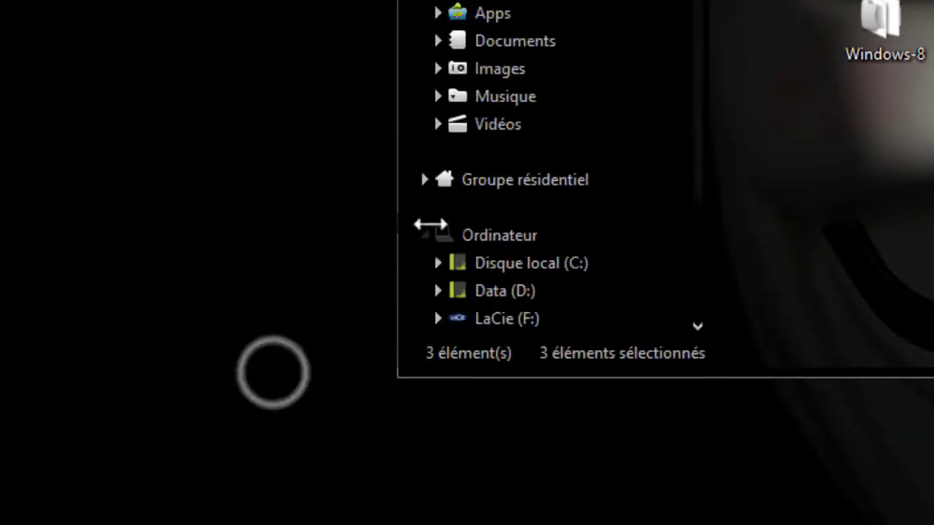
# Step: Go to the Themes folder on the local disk at C:\Windows\Resources\Themes
pyautogui.click(461, 239)
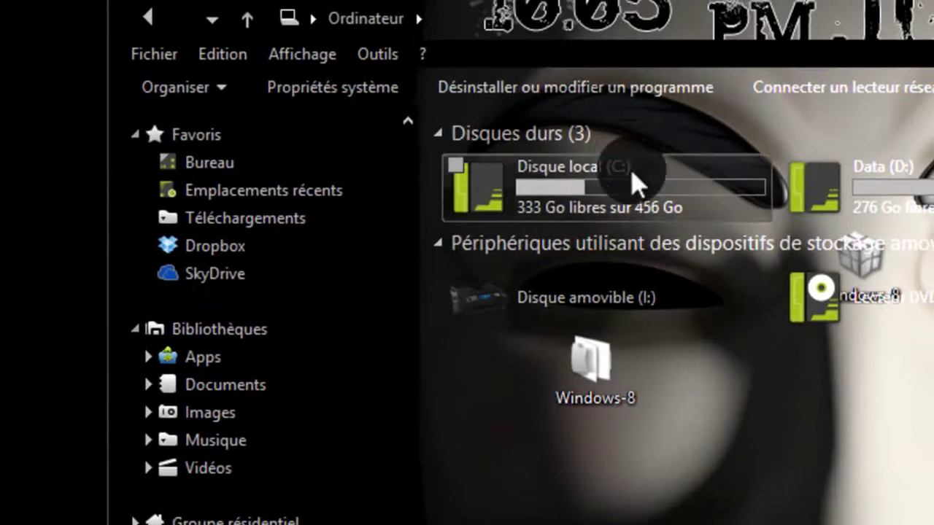
pyautogui.click(628, 160)
pyautogui.doubleClick(629, 160)
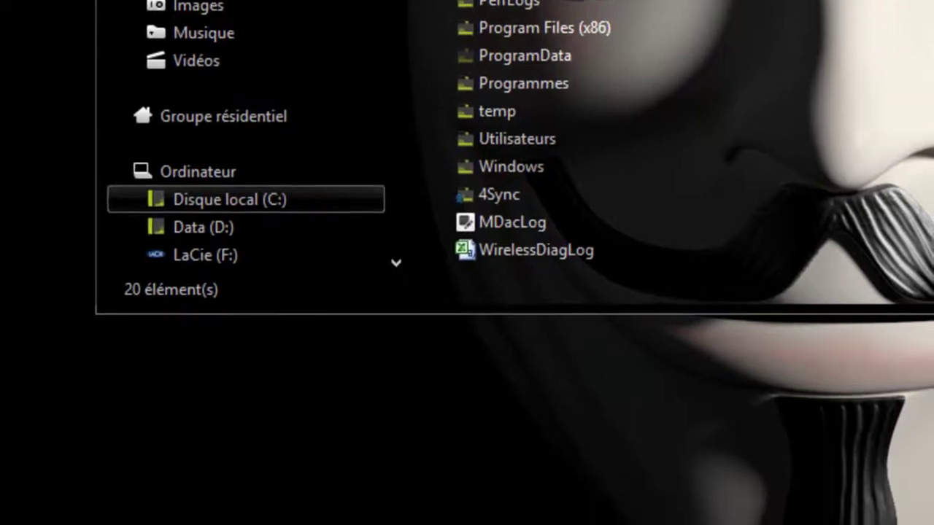
pyautogui.click(513, 210)
pyautogui.doubleClick(513, 210)
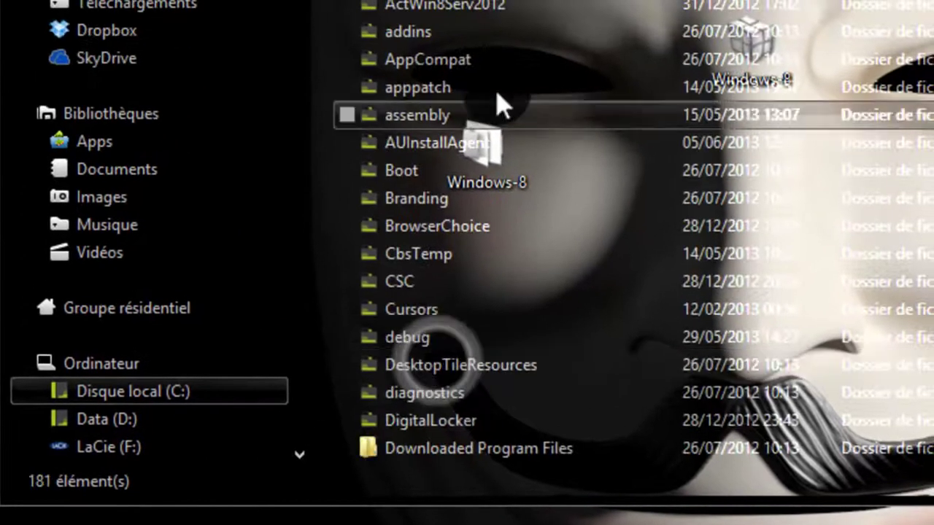
pyautogui.scroll(-5, 503, 146)
pyautogui.scroll(-5, 514, 237)
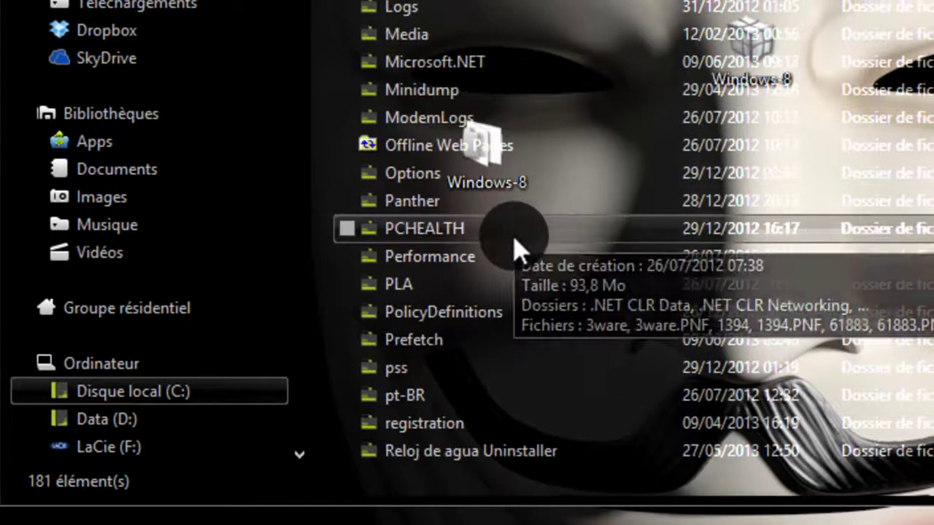
pyautogui.scroll(-1, 555, 282)
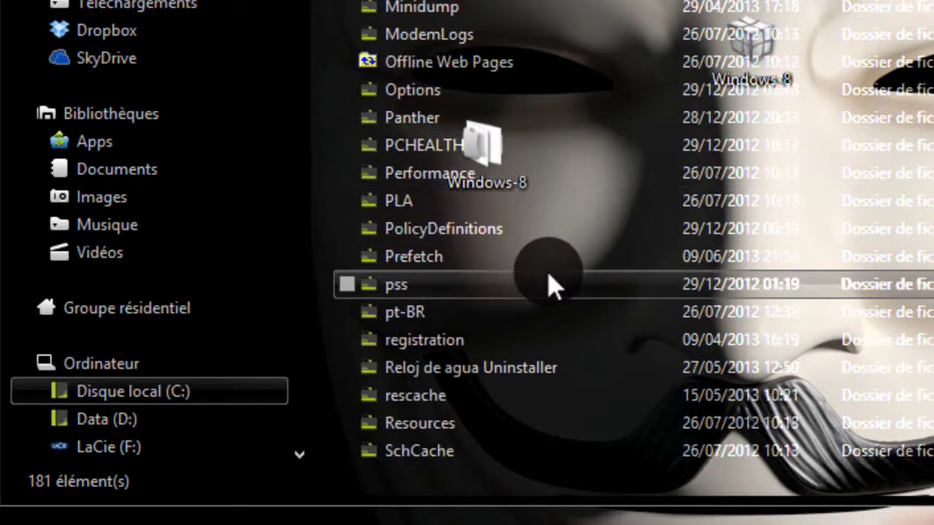
pyautogui.scroll(-1, 519, 248)
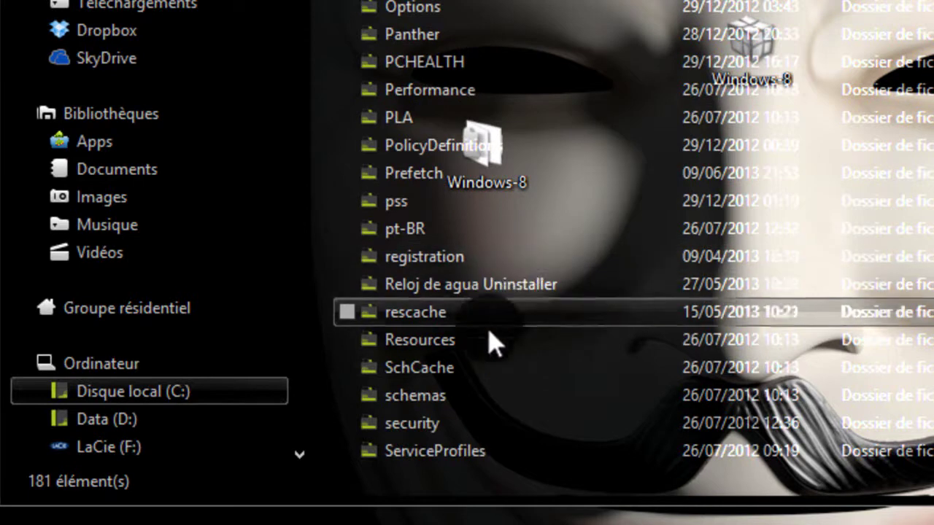
pyautogui.click(490, 338)
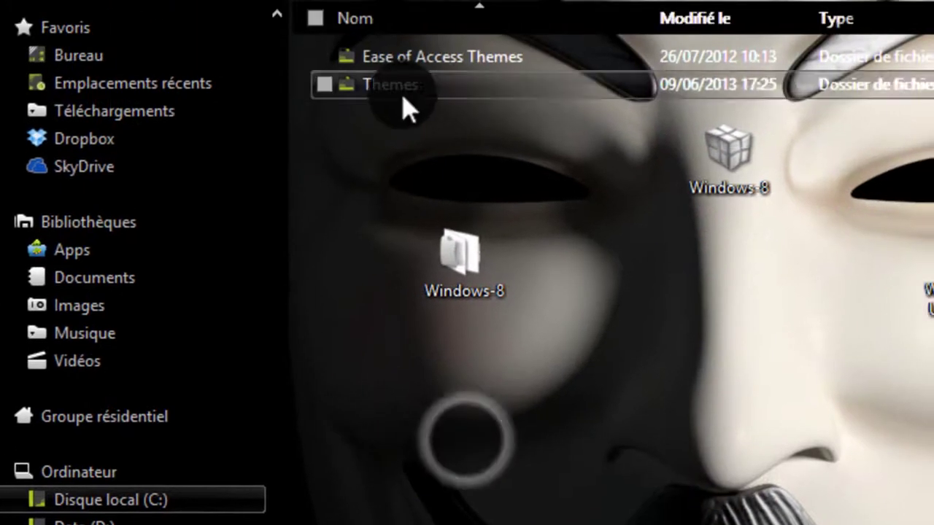
pyautogui.doubleClick(386, 89)
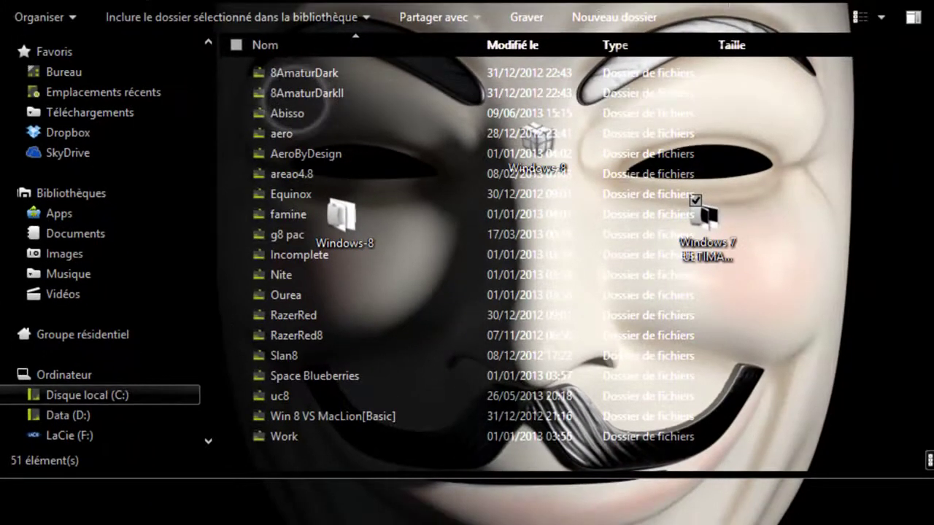
# Step: Paste the copied theme items into the Themes folder, granting administrator permission for all items, and close the folder window
pyautogui.rightClick(614, 400)
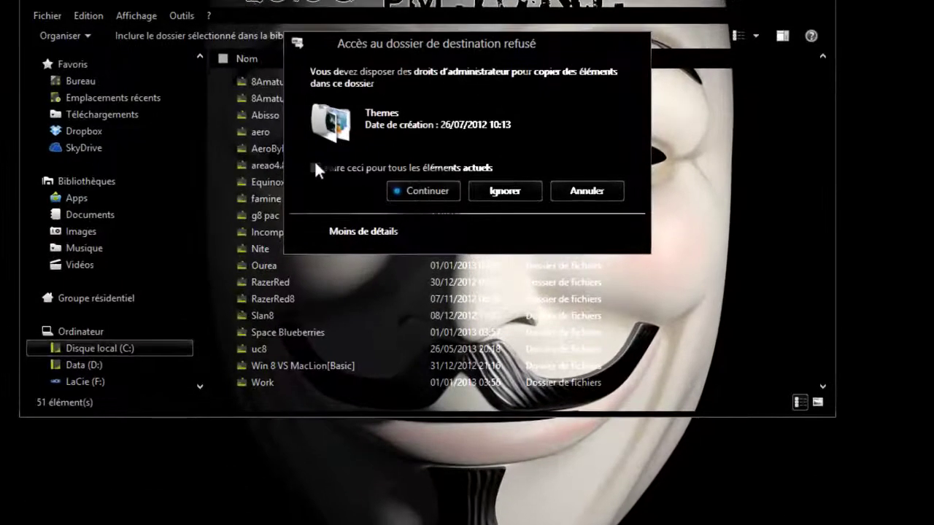
pyautogui.click(315, 168)
pyautogui.click(408, 192)
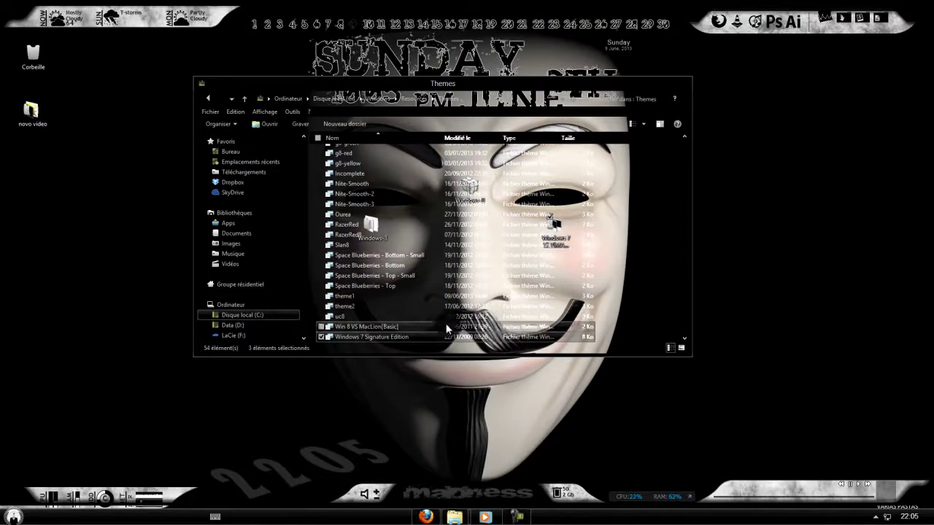
pyautogui.click(678, 84)
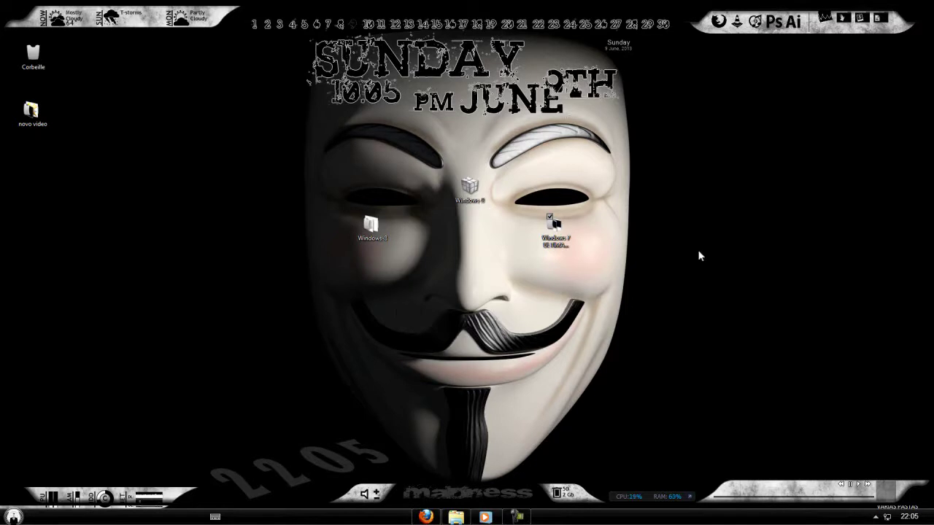
# Step: Reopen the Windows-8 folder from the desktop and run the Engine application as administrator
pyautogui.doubleClick(371, 227)
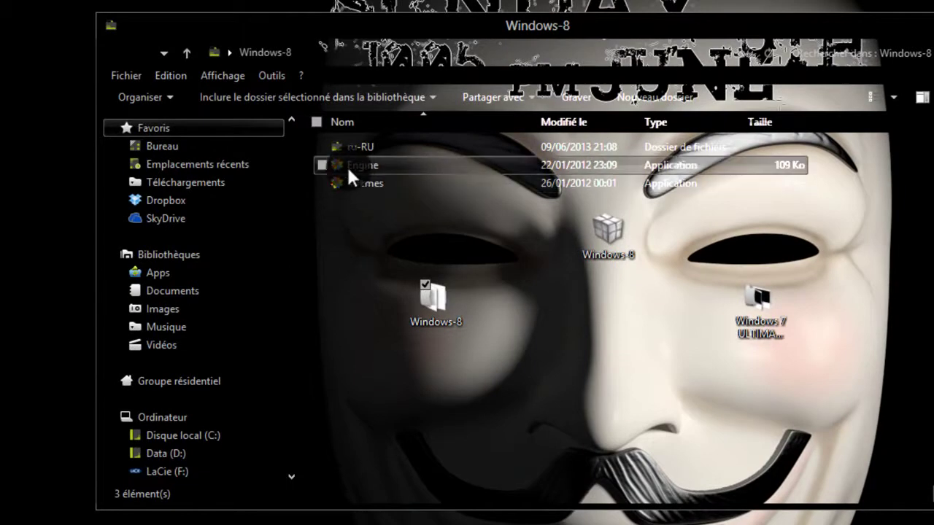
pyautogui.moveTo(357, 174)
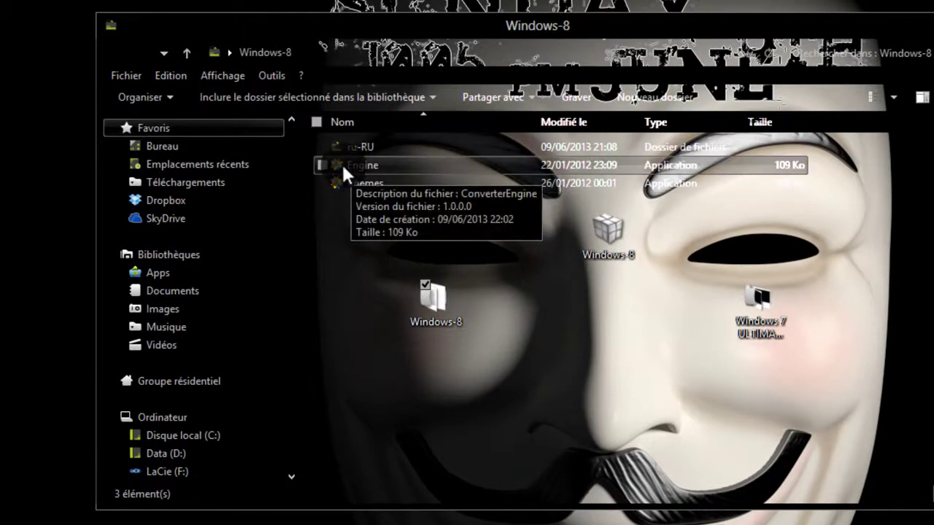
pyautogui.click(342, 168)
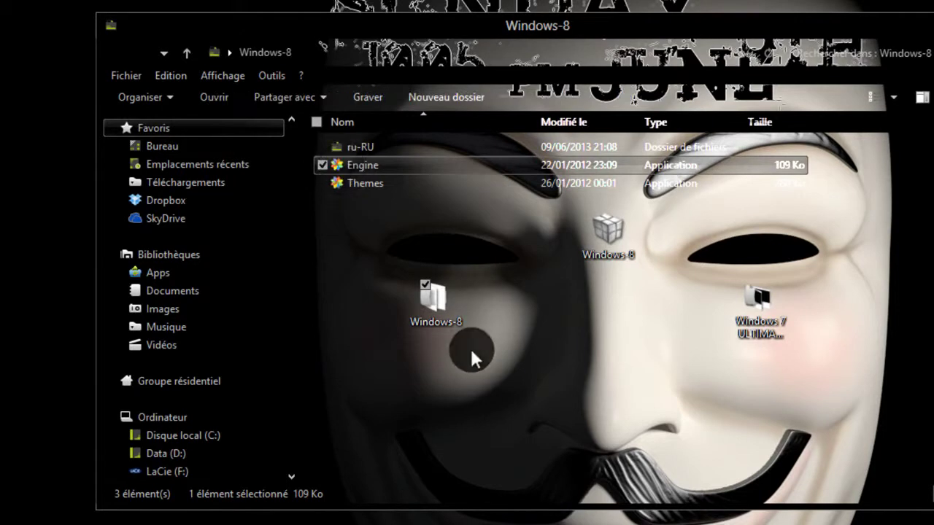
pyautogui.moveTo(341, 172)
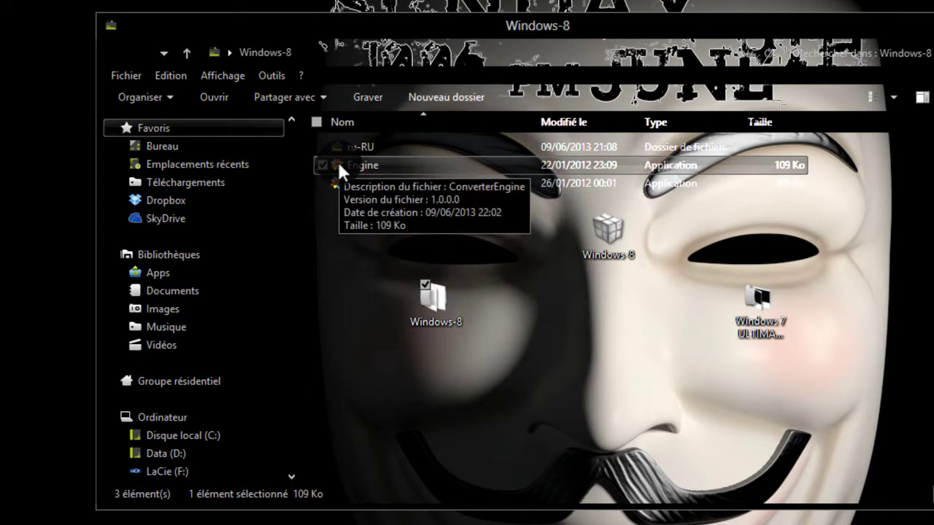
pyautogui.rightClick(340, 169)
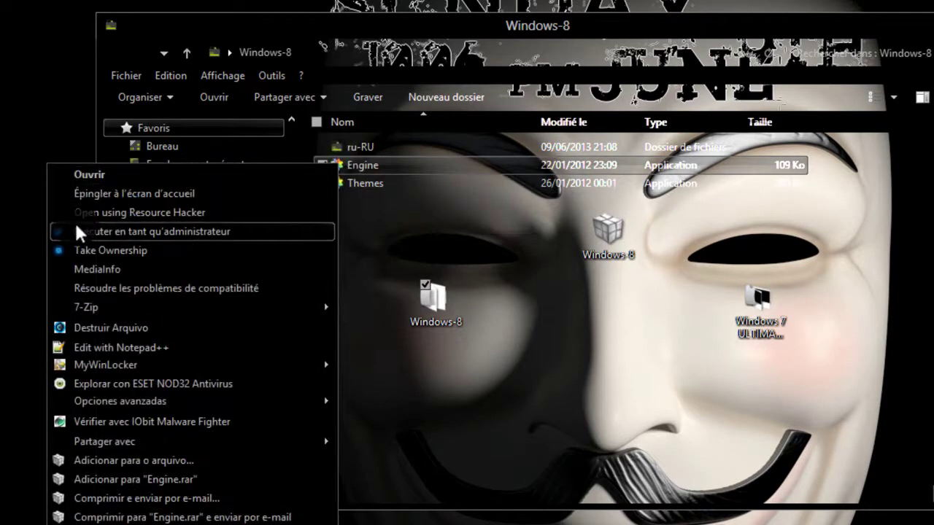
pyautogui.click(207, 245)
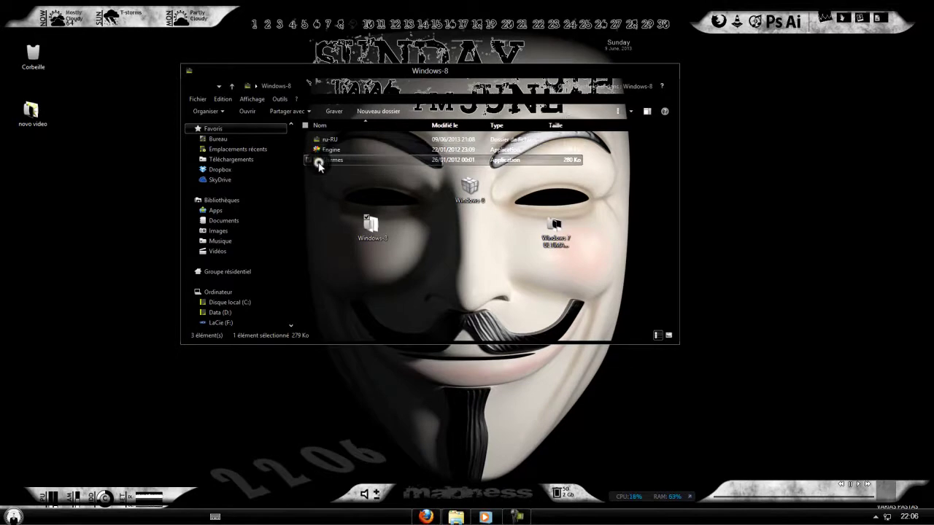
# Step: Run the Themes application from the Windows-8 folder as administrator
pyautogui.click(340, 161)
pyautogui.rightClick(330, 161)
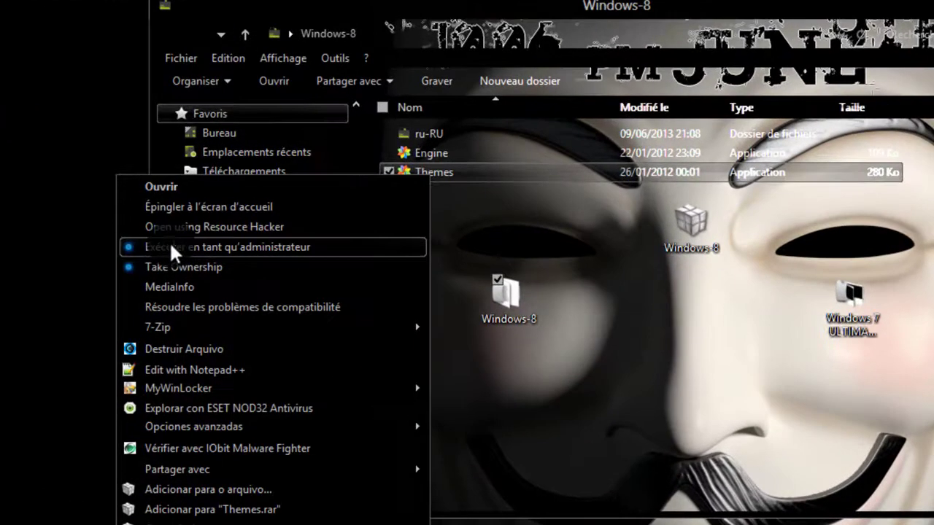
pyautogui.click(171, 246)
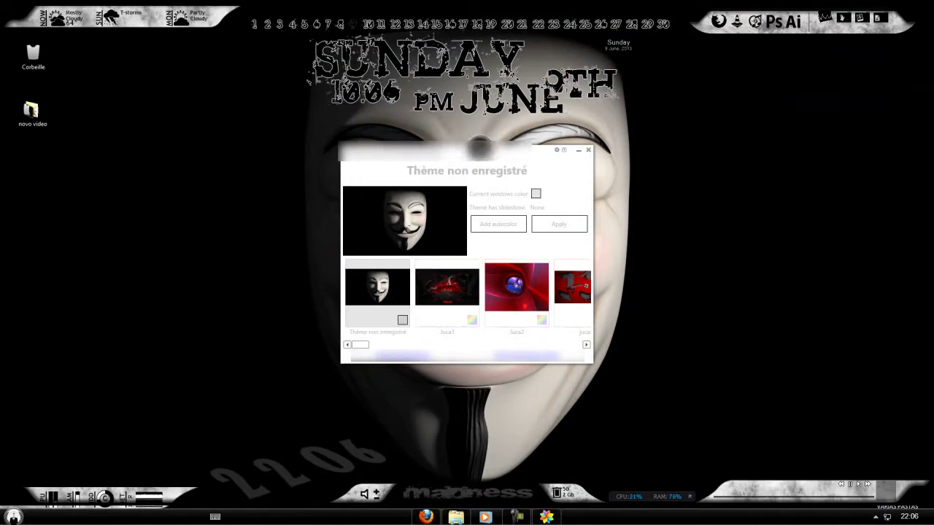
# Step: Preview Windows 7 Signature Edition in the theme converter, select and apply Windows 7 Signature Edition2, and close the converter
pyautogui.moveTo(355, 351)
pyautogui.mouseDown()
pyautogui.moveTo(576, 355)
pyautogui.moveTo(559, 345)
pyautogui.mouseUp()
pyautogui.click(516, 294)
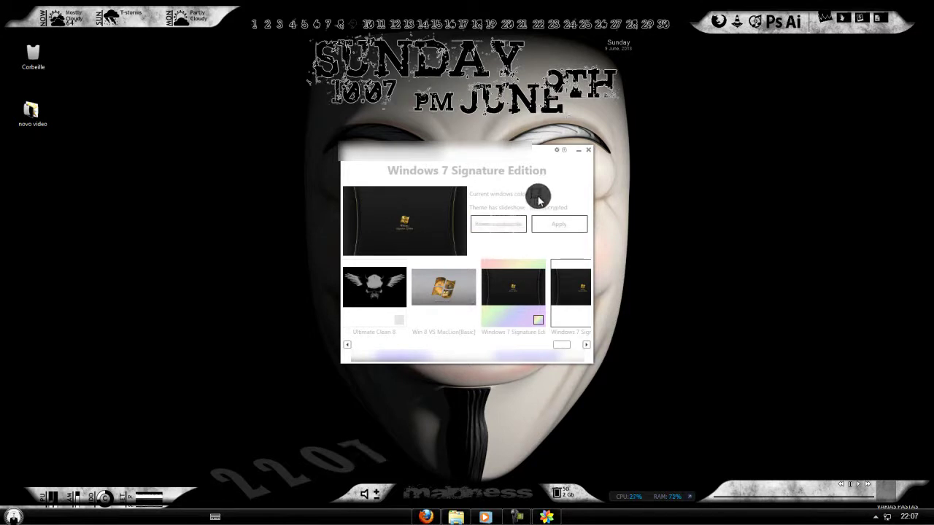
pyautogui.click(571, 281)
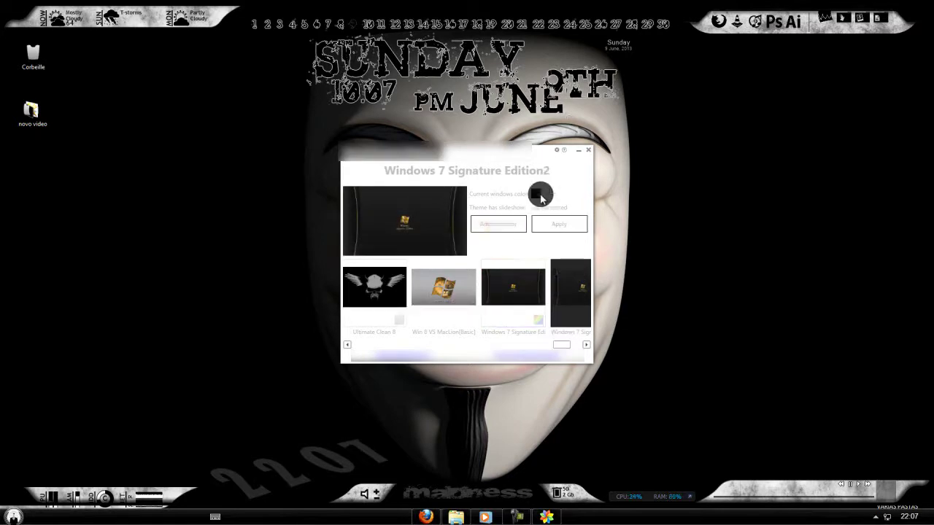
pyautogui.click(560, 226)
pyautogui.click(589, 149)
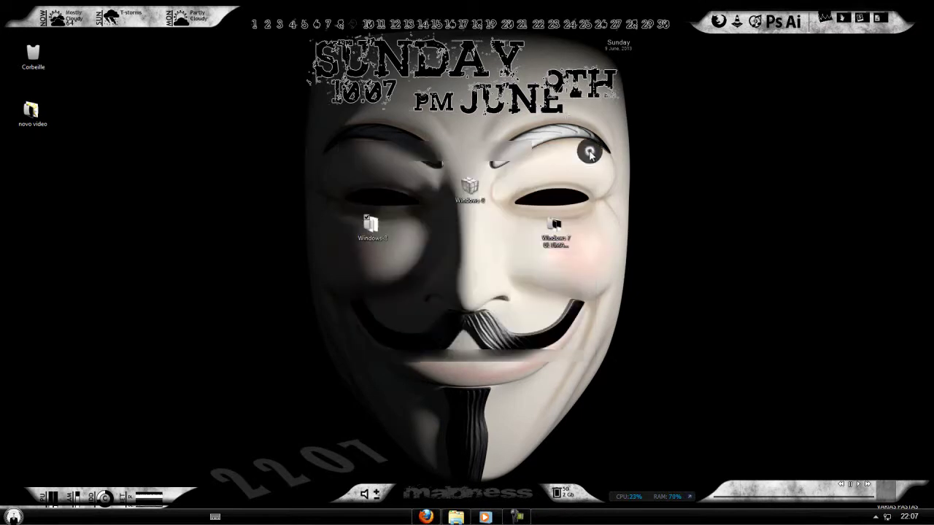
# Step: Apply the installed Windows 7 Signature Edition theme from the desktop's personalization settings and move the settings window to reveal the wallpaper
pyautogui.rightClick(742, 313)
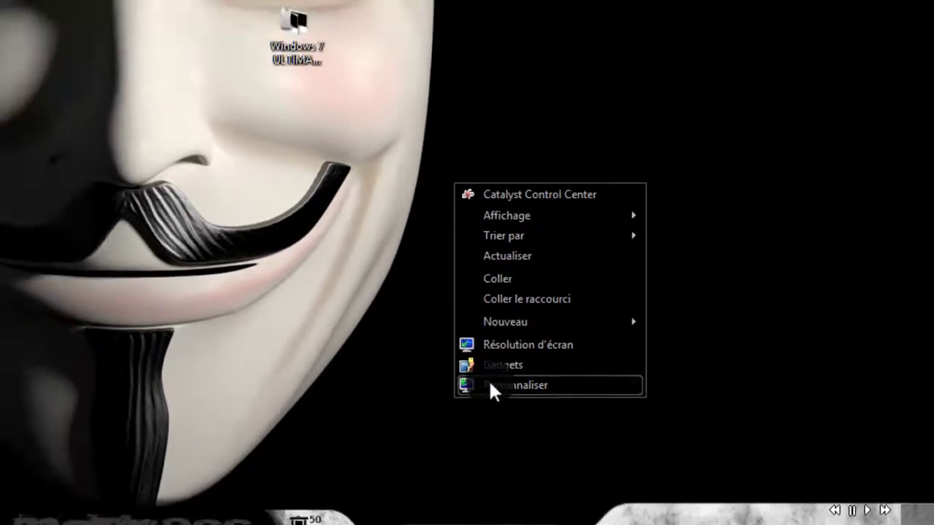
pyautogui.click(434, 369)
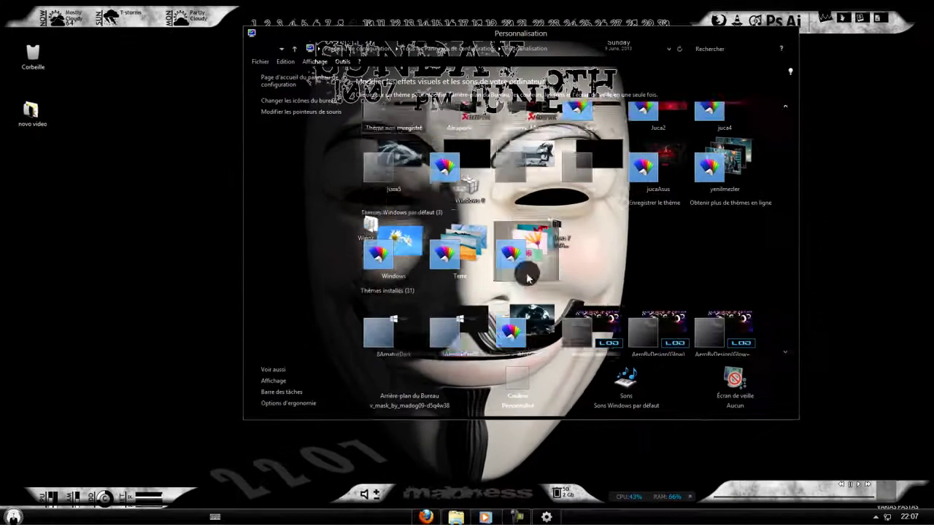
pyautogui.scroll(-5, 574, 283)
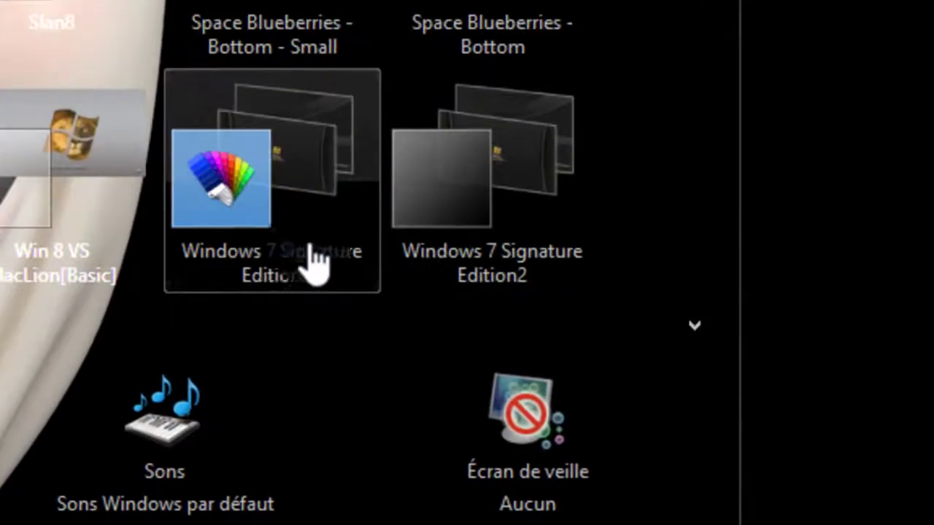
pyautogui.click(292, 289)
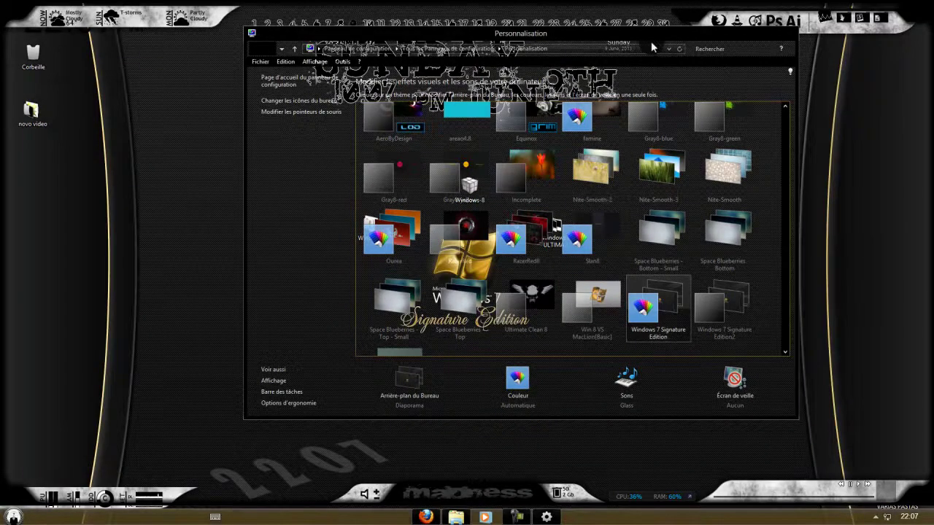
pyautogui.moveTo(569, 29); pyautogui.dragTo(535, 36)
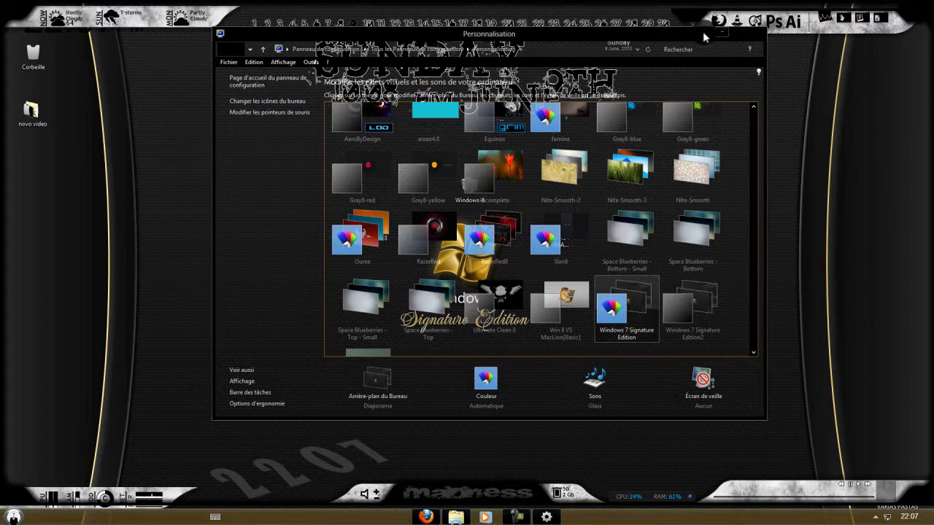
pyautogui.moveTo(695, 37); pyautogui.dragTo(755, 63)
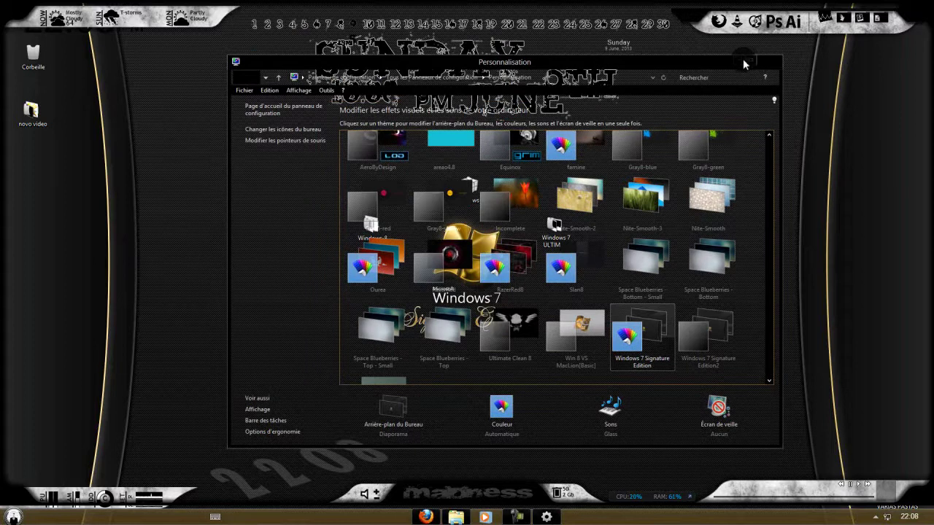
# Step: Minimize the personalization window and launch Aero8Tuner from the Démarrage program group
pyautogui.click(739, 58)
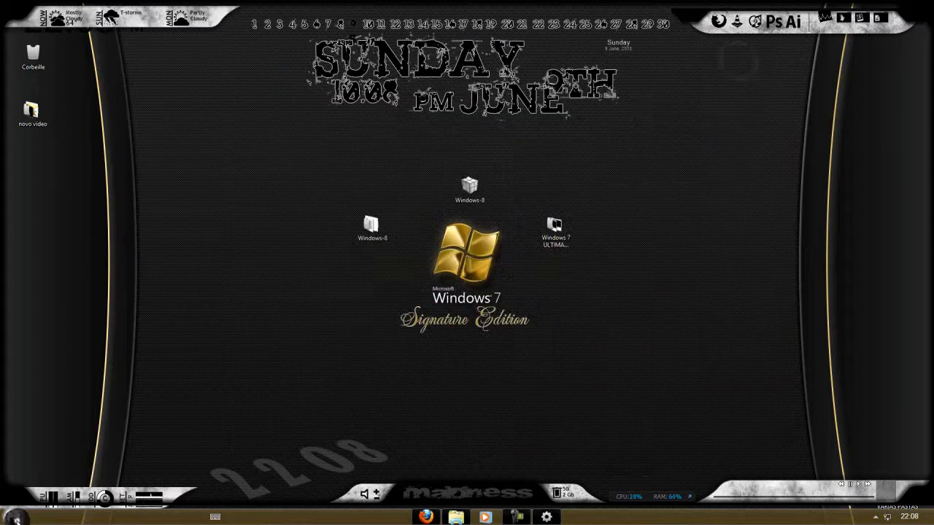
pyautogui.click(14, 517)
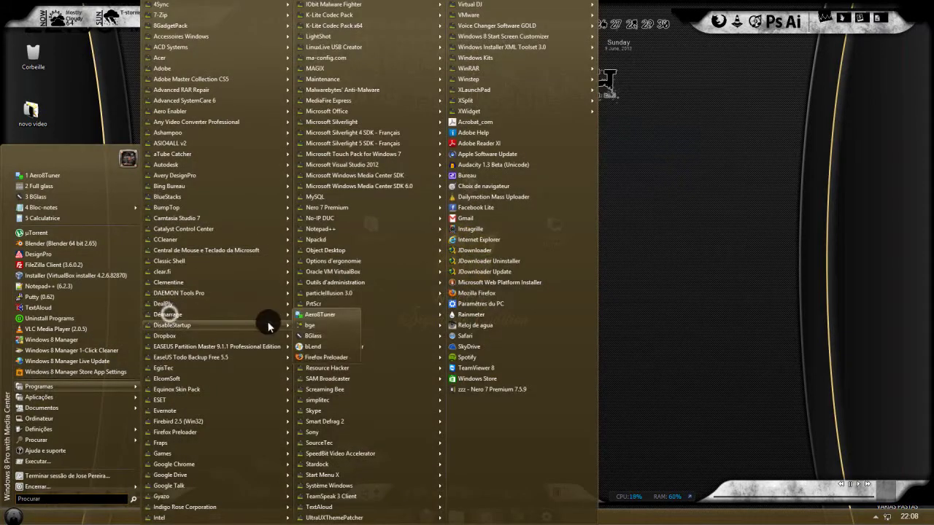
pyautogui.moveTo(267, 324)
pyautogui.click(308, 324)
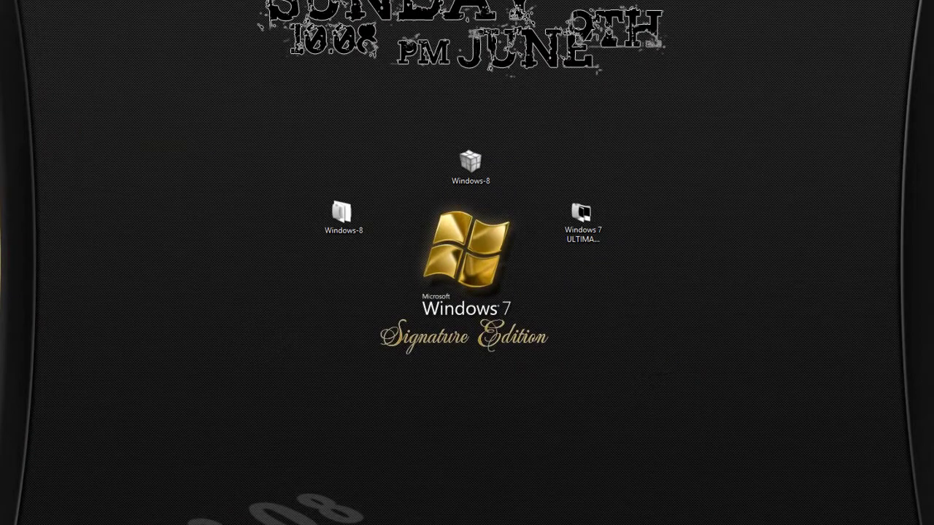
# Step: Set Aero8Tuner's main color to black, enable Force High Contrast Mode, raise Color Balance to maximum, then save the settings and exit
pyautogui.click(360, 171)
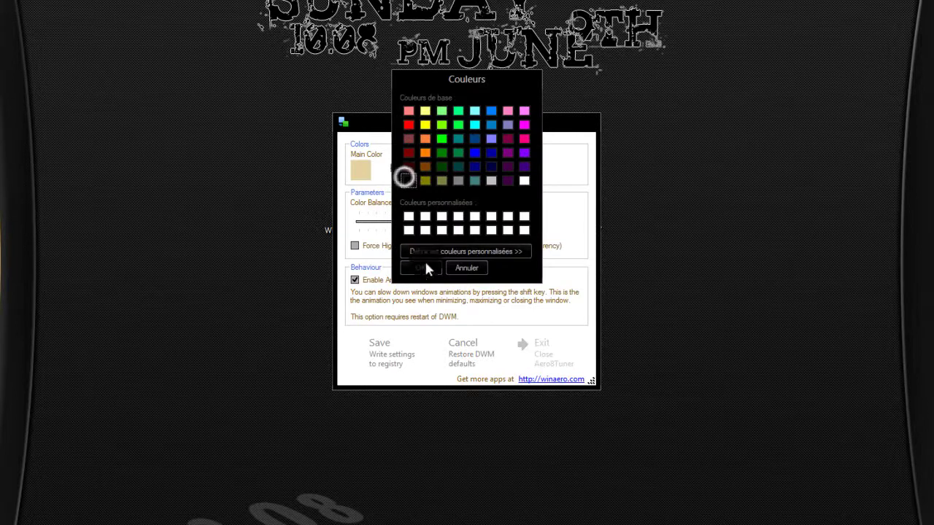
pyautogui.click(423, 269)
pyautogui.click(356, 246)
pyautogui.moveTo(403, 221); pyautogui.dragTo(531, 244)
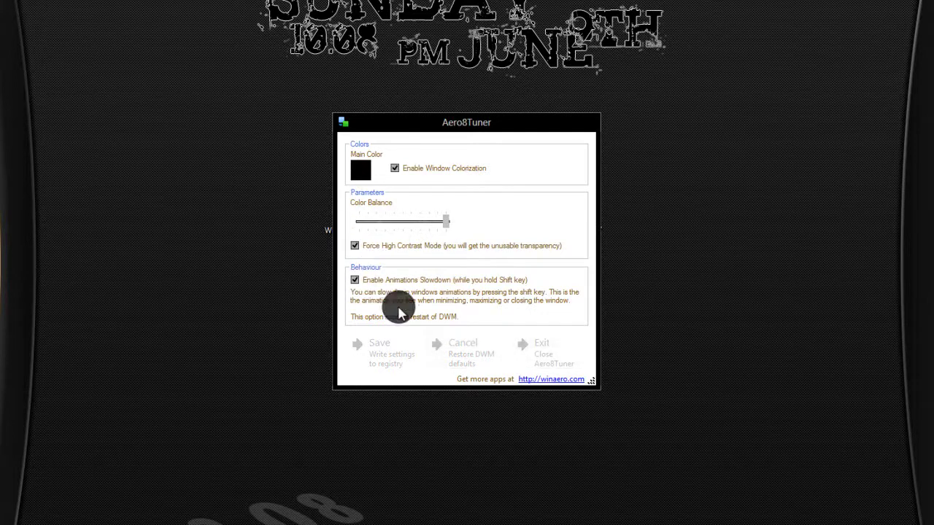
pyautogui.click(386, 344)
pyautogui.click(552, 344)
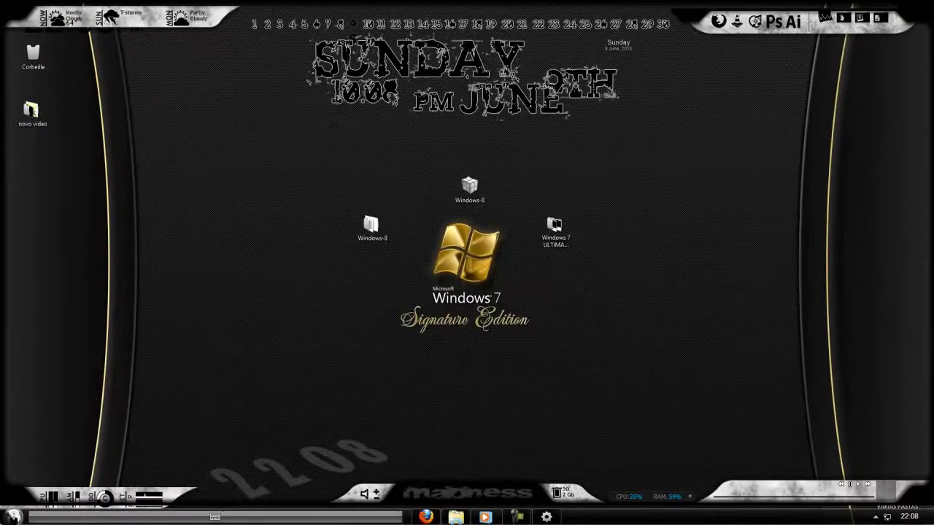
# Step: Expand the program list in the Start menu to inspect its new colouring, and dismiss it
pyautogui.click(14, 518)
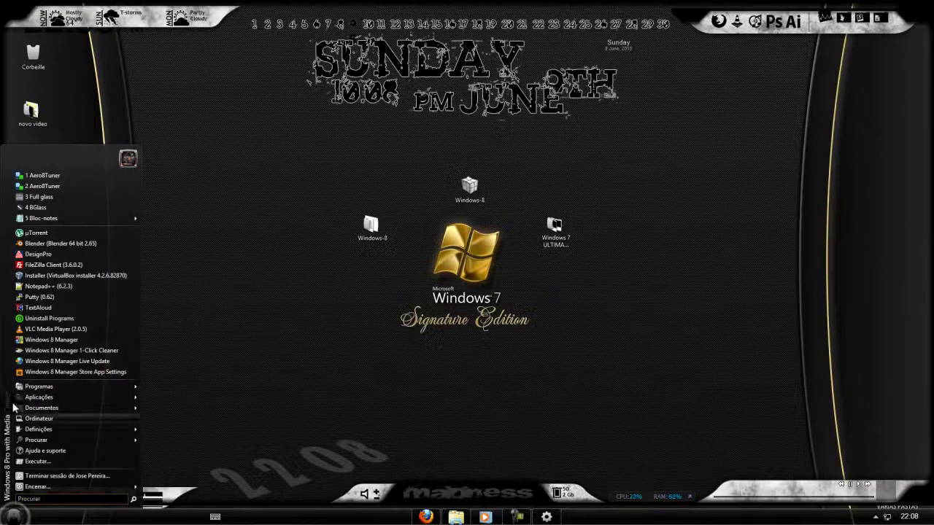
pyautogui.click(40, 387)
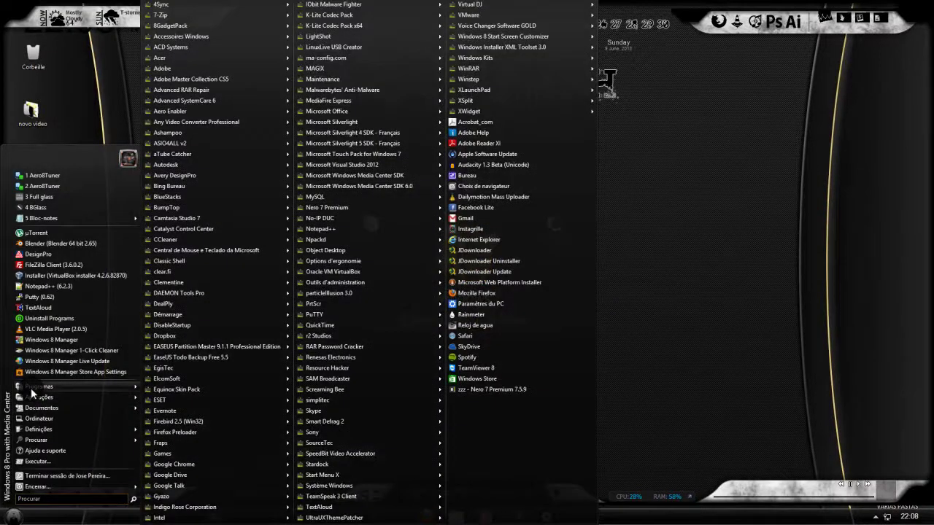
pyautogui.click(682, 319)
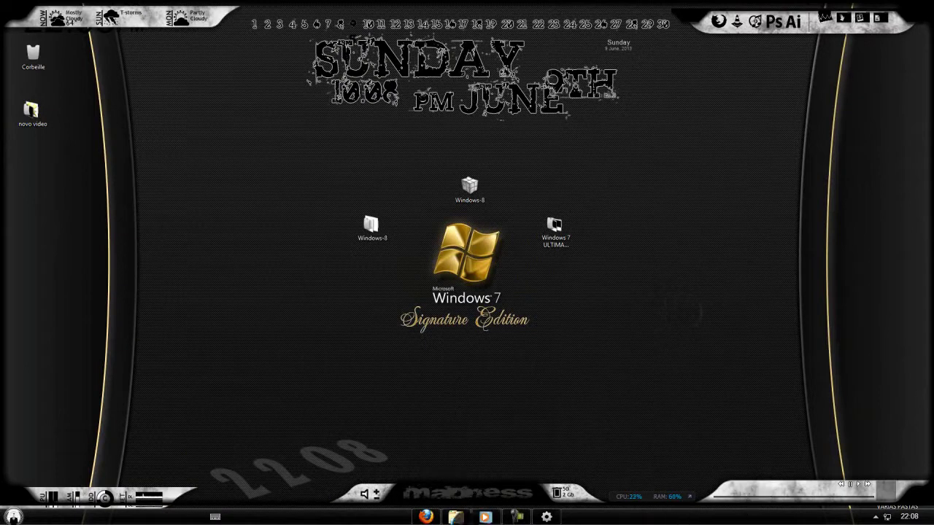
# Step: Restore the Firefox and Windows-8 folder windows to check their colouring, minimizing each one
pyautogui.click(430, 517)
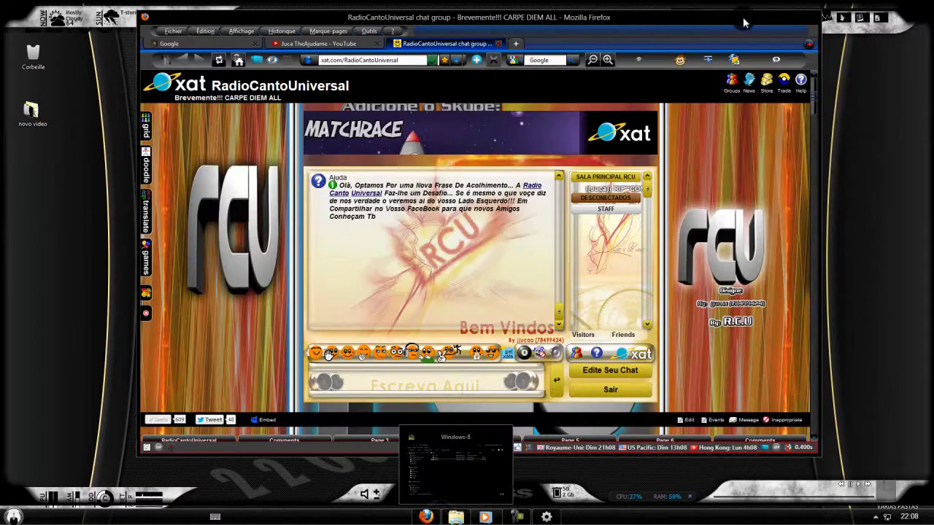
pyautogui.click(781, 17)
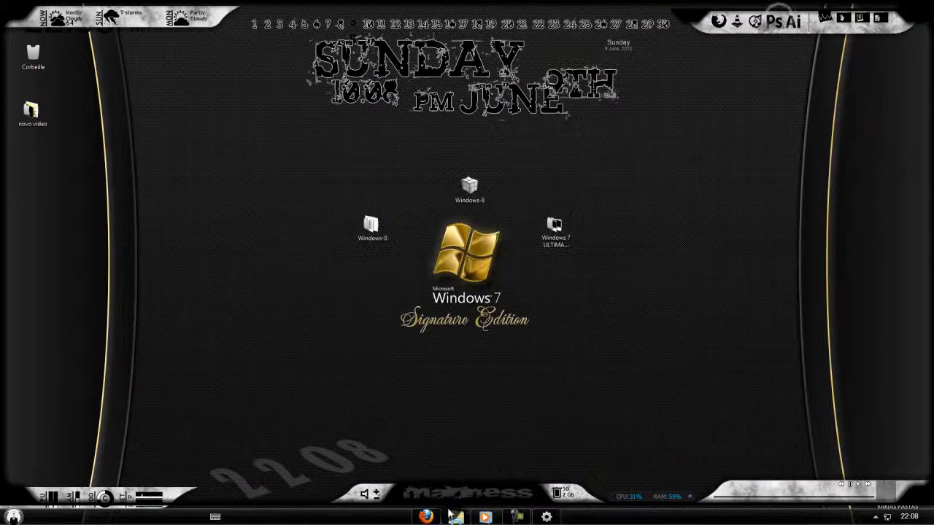
pyautogui.click(456, 517)
pyautogui.moveTo(458, 80); pyautogui.dragTo(500, 81)
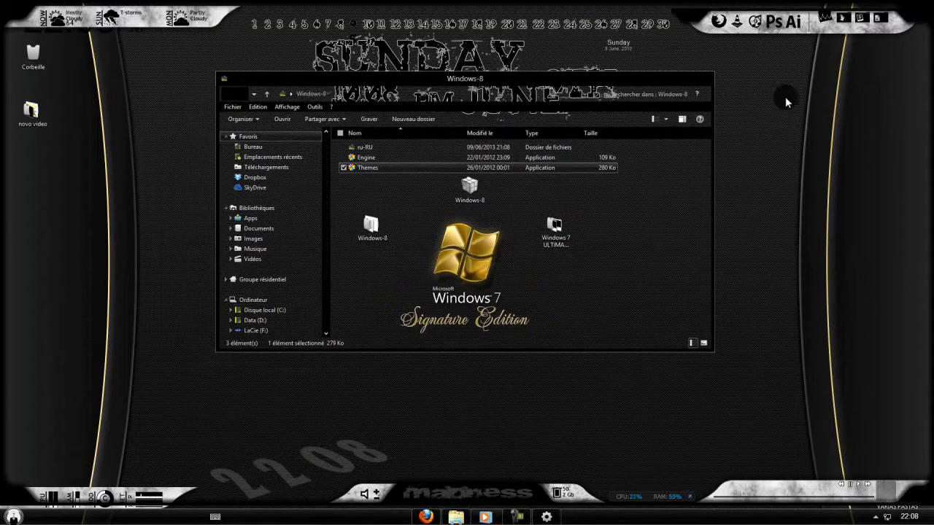
pyautogui.click(668, 78)
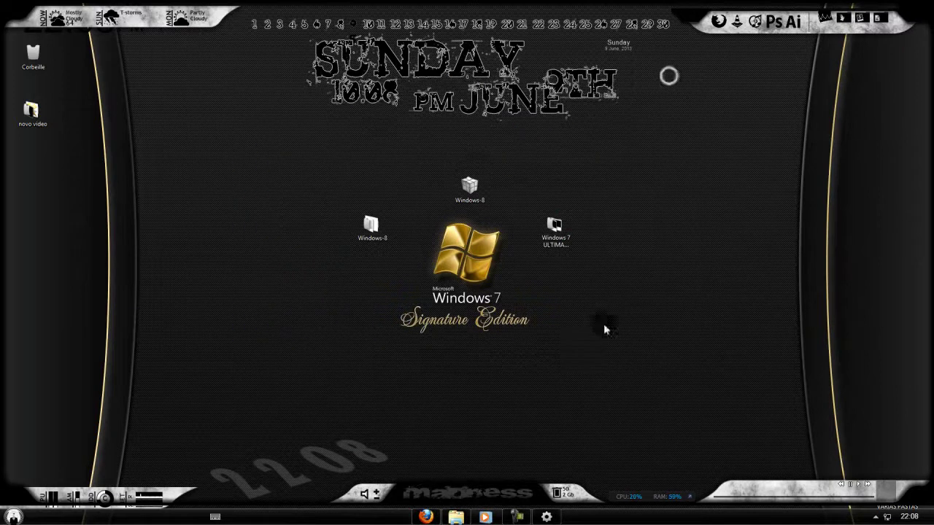
# Step: Reopen the Windows-8 folder from the desktop, review its ru-RU, Engine and Themes items, and close it
pyautogui.moveTo(600, 347); pyautogui.dragTo(283, 110)
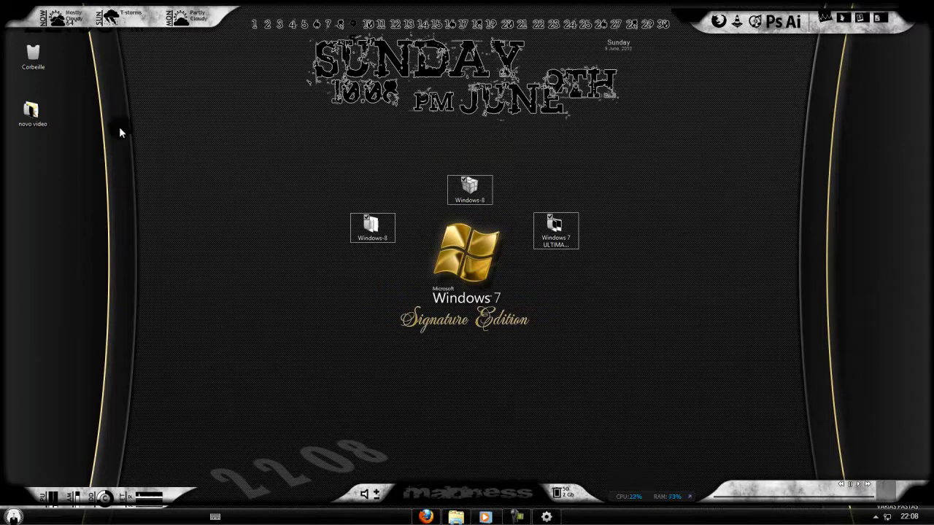
pyautogui.doubleClick(372, 227)
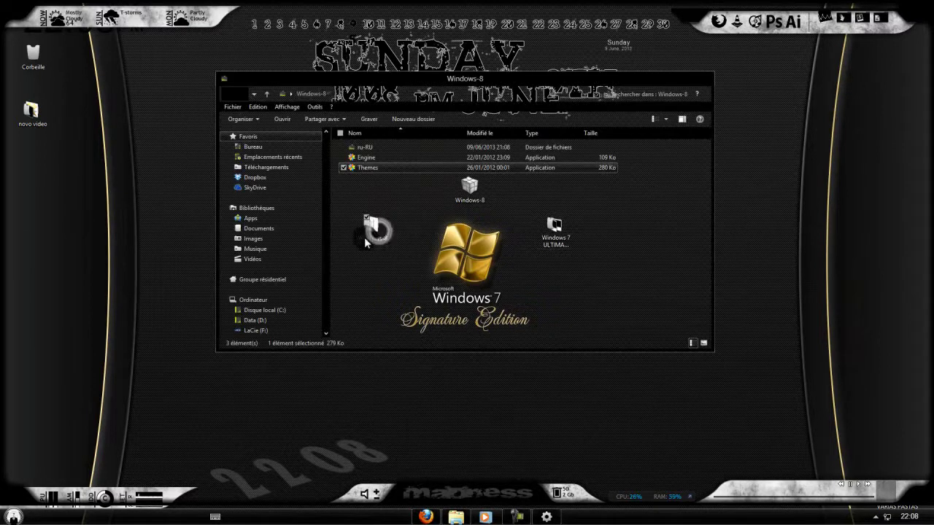
pyautogui.hotkey('ctrl', 'a')
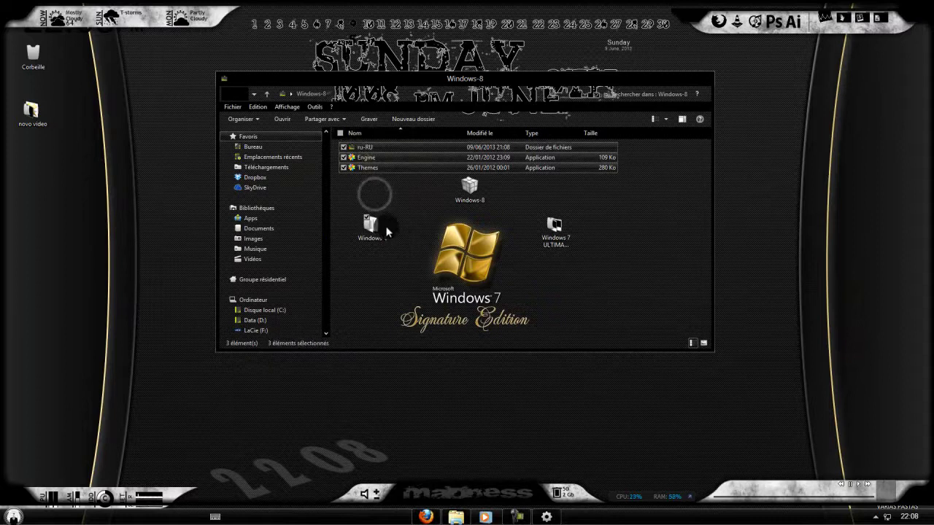
pyautogui.click(363, 188)
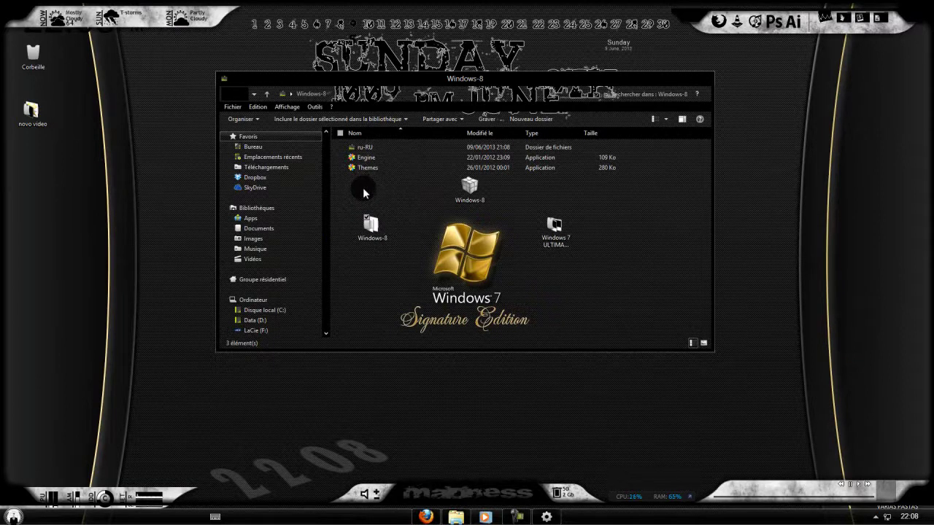
pyautogui.click(360, 167)
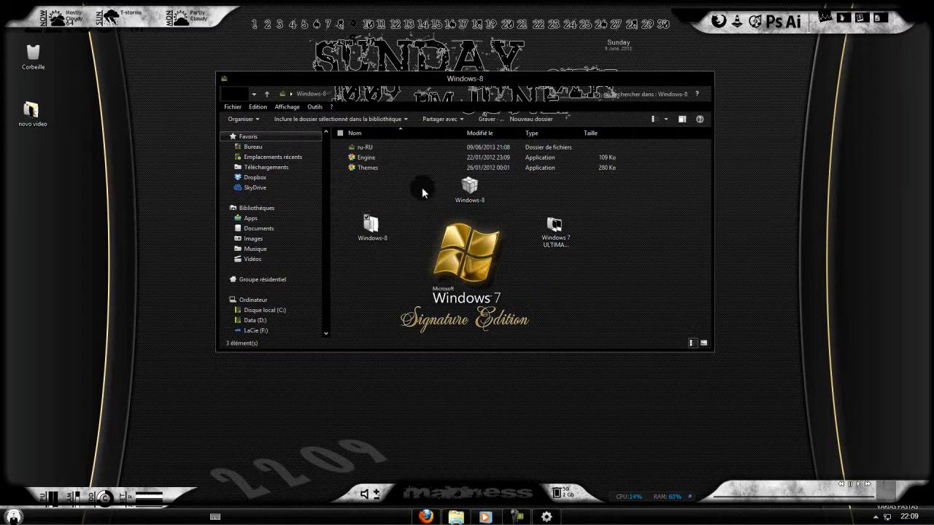
pyautogui.moveTo(507, 75); pyautogui.dragTo(526, 100)
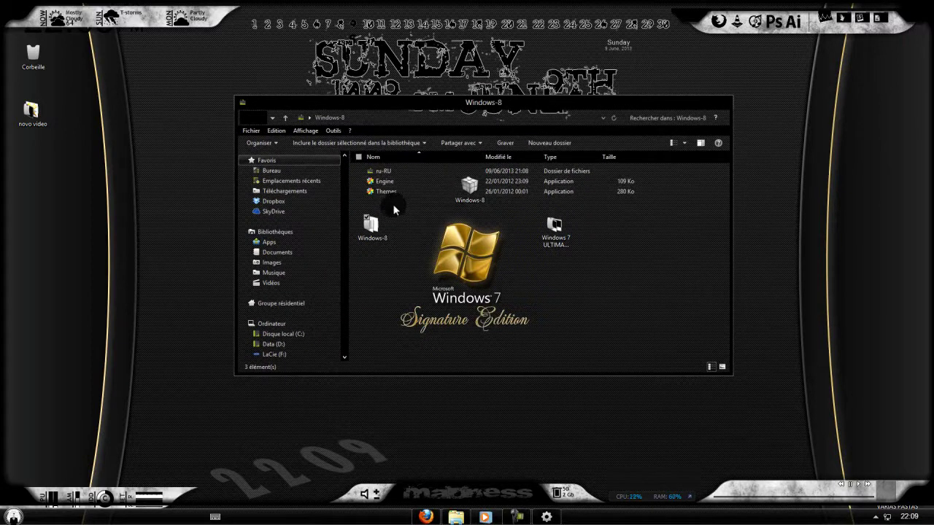
pyautogui.click(721, 105)
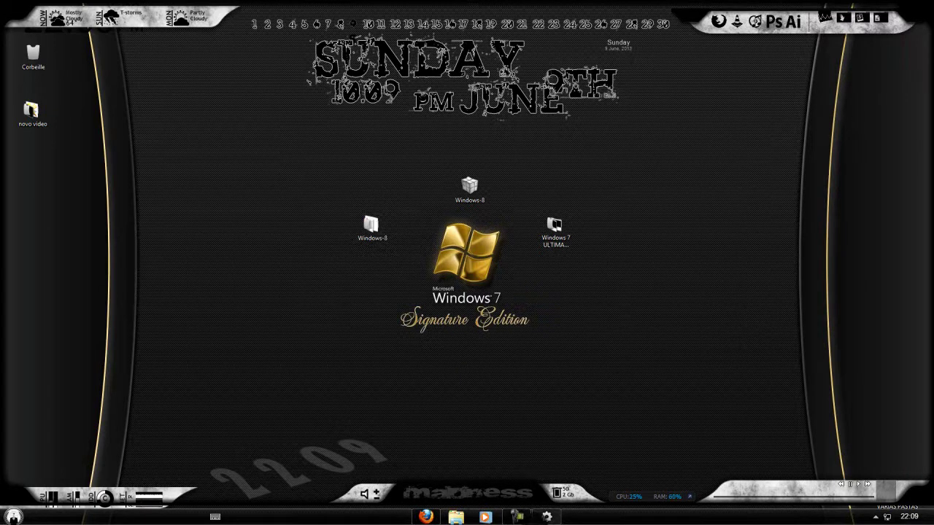
pyautogui.doubleClick(369, 226)
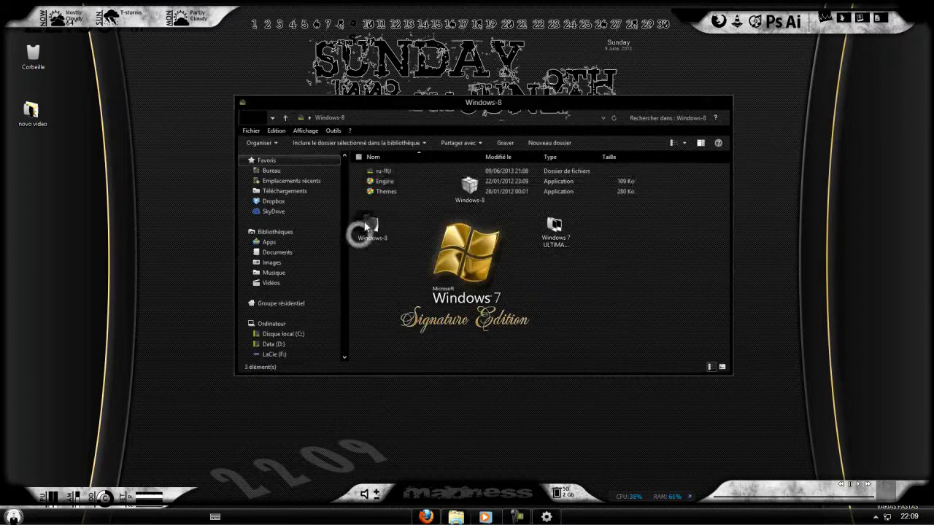
pyautogui.click(722, 100)
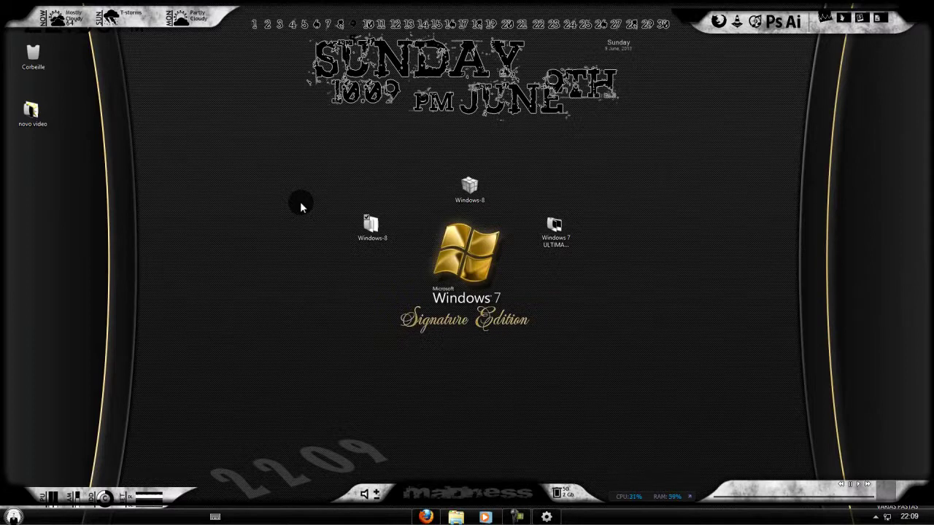
pyautogui.moveTo(663, 355); pyautogui.dragTo(264, 147)
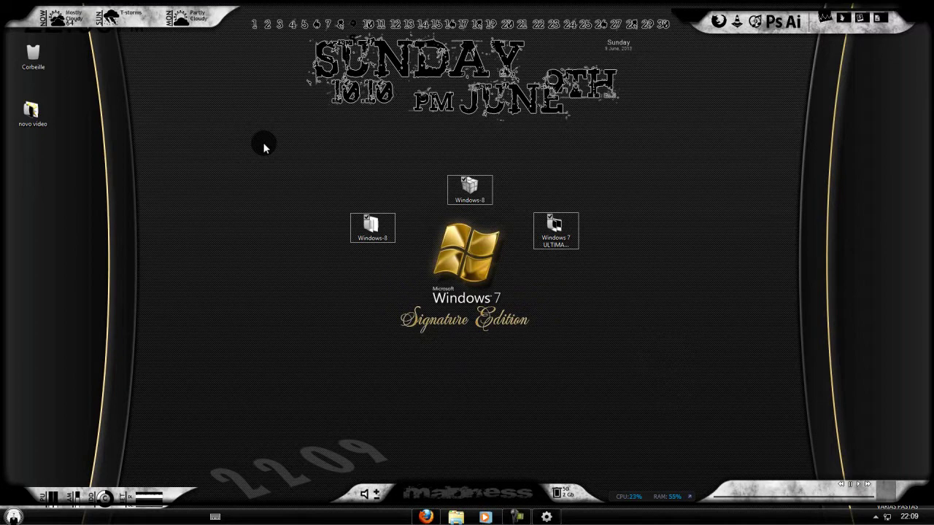
pyautogui.moveTo(264, 144); pyautogui.dragTo(285, 208)
pyautogui.moveTo(316, 257); pyautogui.dragTo(682, 330)
pyautogui.click(679, 232)
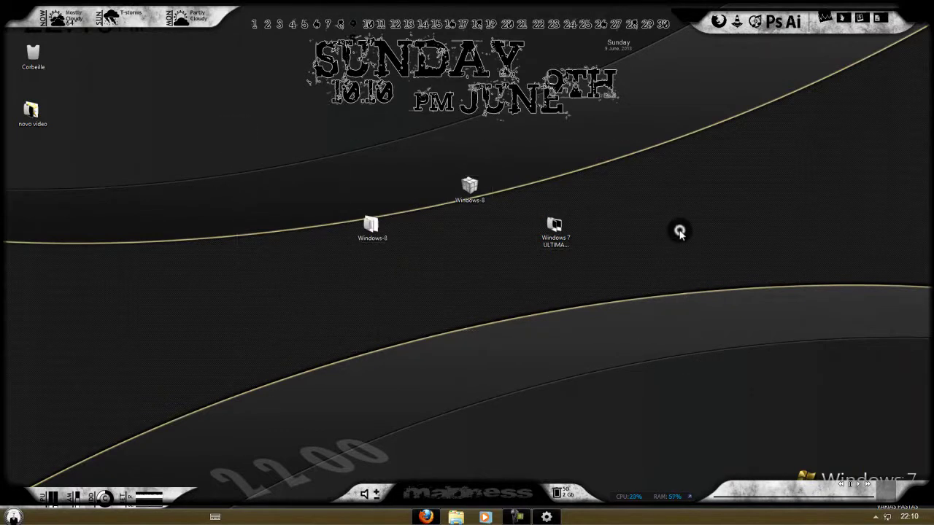
pyautogui.moveTo(717, 305); pyautogui.dragTo(734, 357)
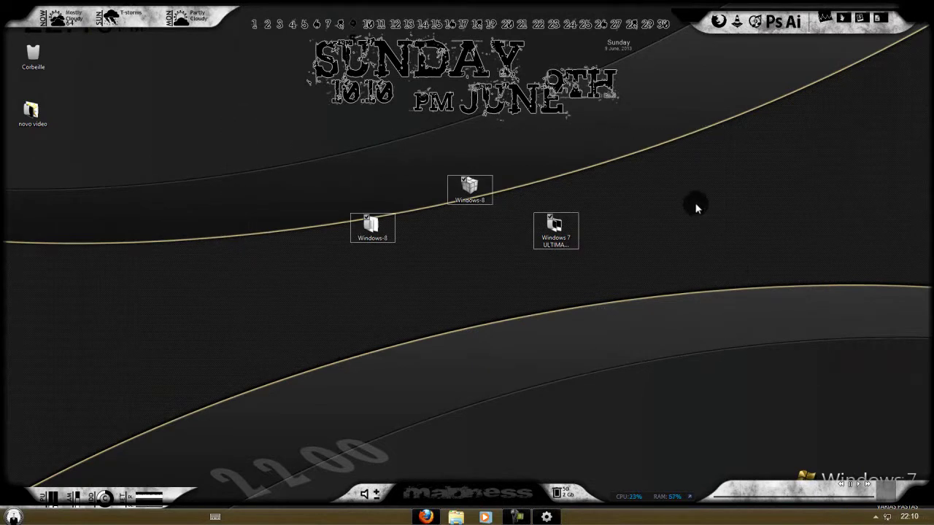
pyautogui.moveTo(690, 129); pyautogui.dragTo(690, 289)
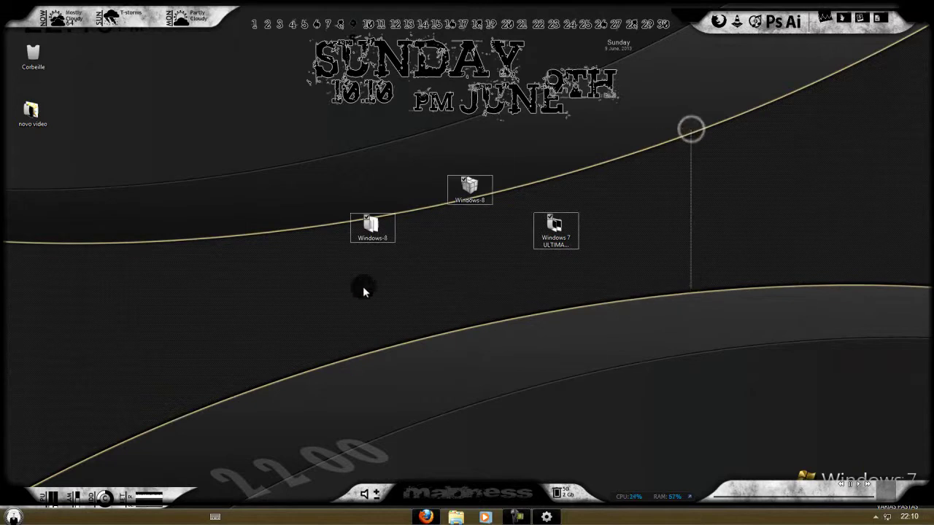
pyautogui.click(294, 291)
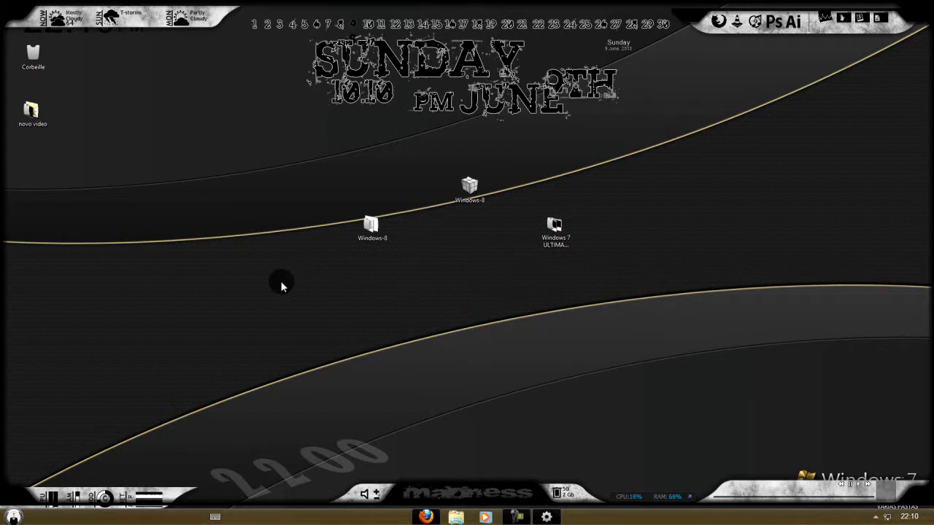
# Step: Switch to Firefox, look over the TheAjudame YouTube channel page, and minimize the browser
pyautogui.click(426, 516)
pyautogui.click(319, 43)
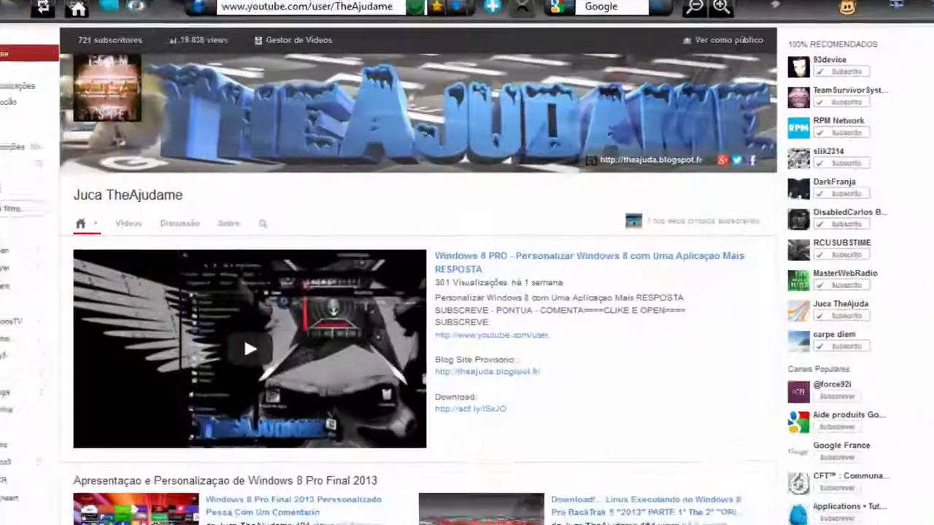
pyautogui.scroll(-10, 413, 291)
pyautogui.scroll(7, 413, 292)
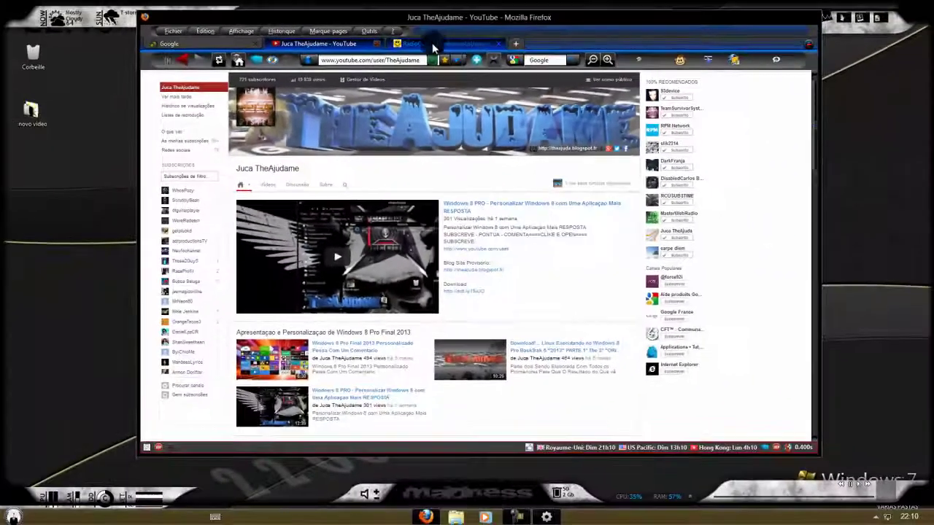
pyautogui.click(776, 17)
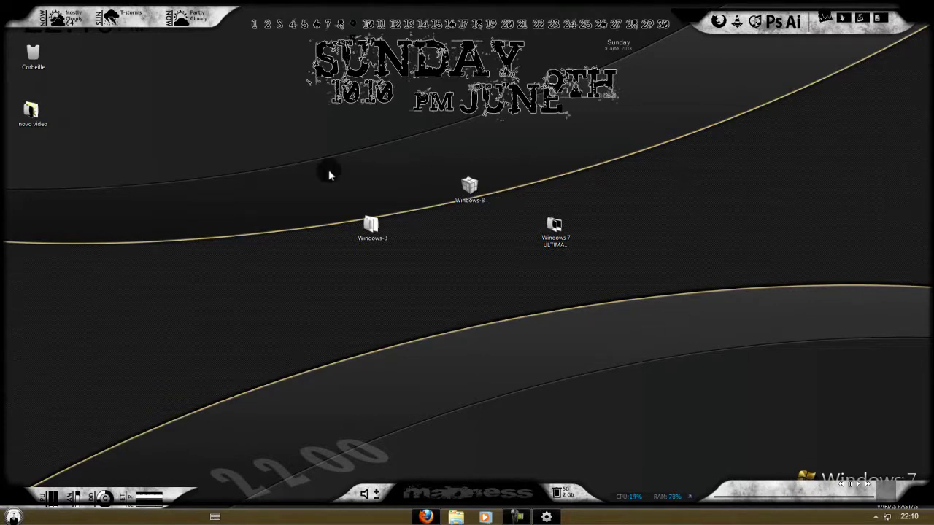
# Step: Look over the RadioCantoUniversal chat page in Firefox, return to the YouTube channel page, and minimize the browser
pyautogui.moveTo(286, 175); pyautogui.dragTo(709, 325)
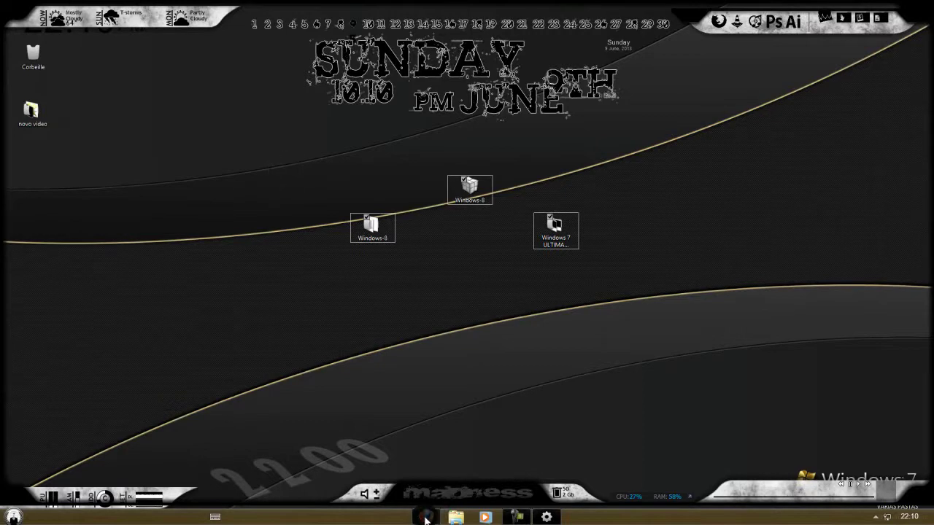
pyautogui.click(425, 517)
pyautogui.click(445, 43)
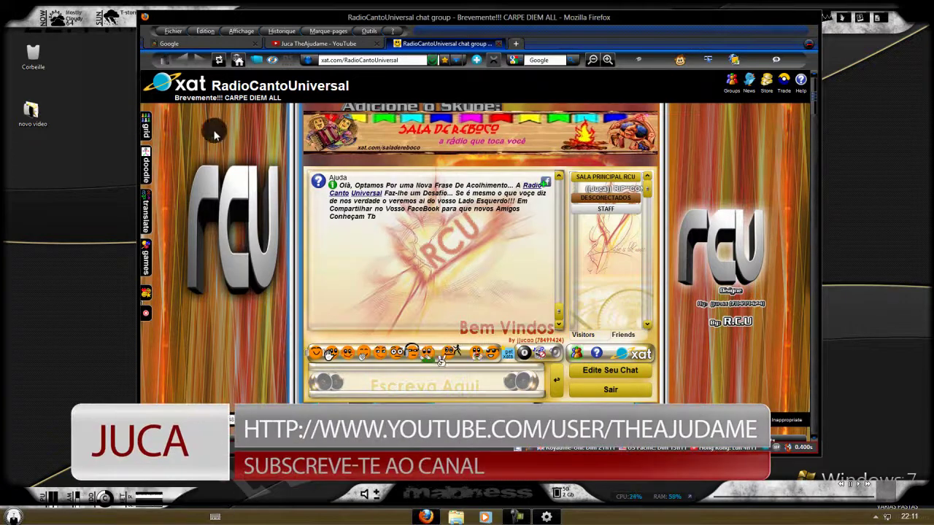
pyautogui.scroll(-4, 218, 162)
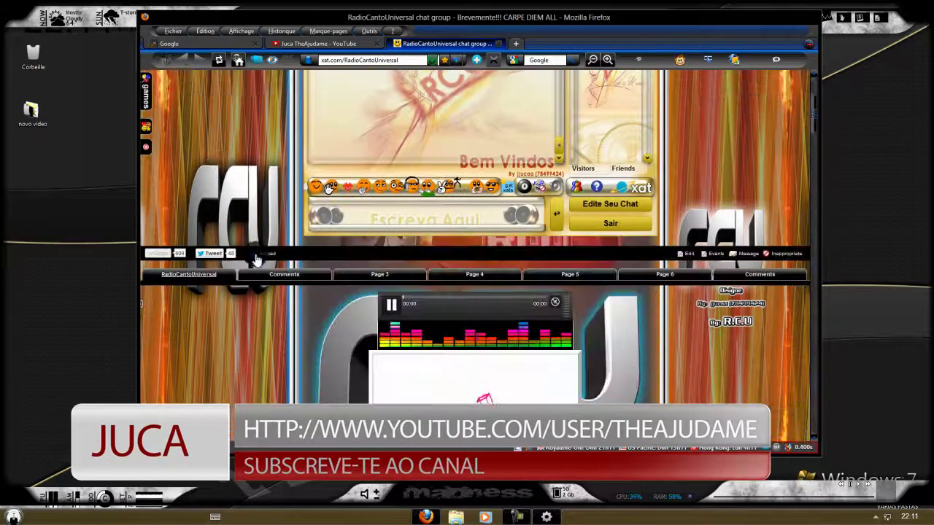
pyautogui.scroll(4, 257, 259)
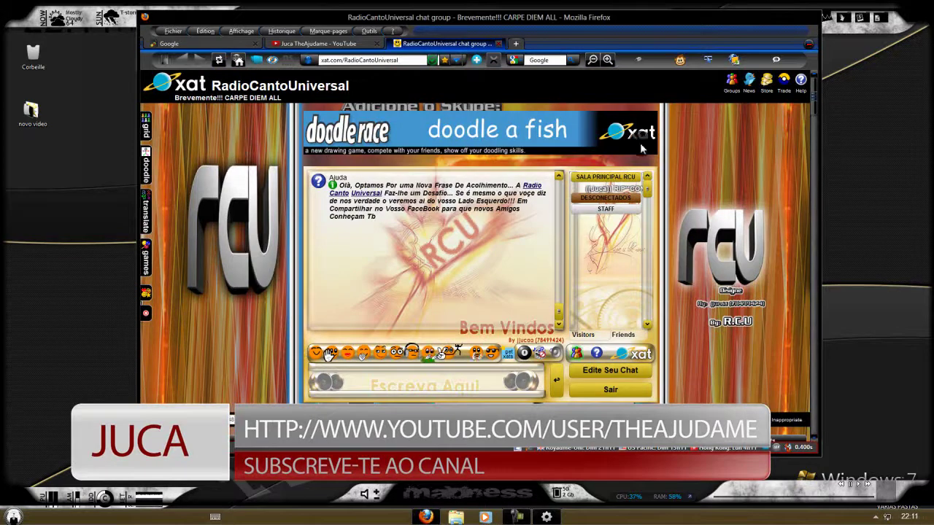
pyautogui.scroll(-6, 708, 241)
pyautogui.scroll(6, 709, 250)
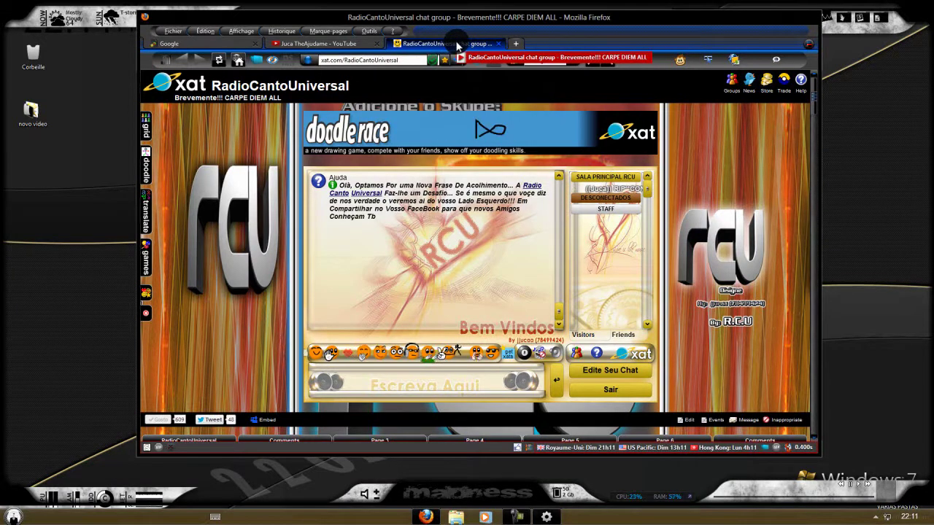
pyautogui.click(340, 43)
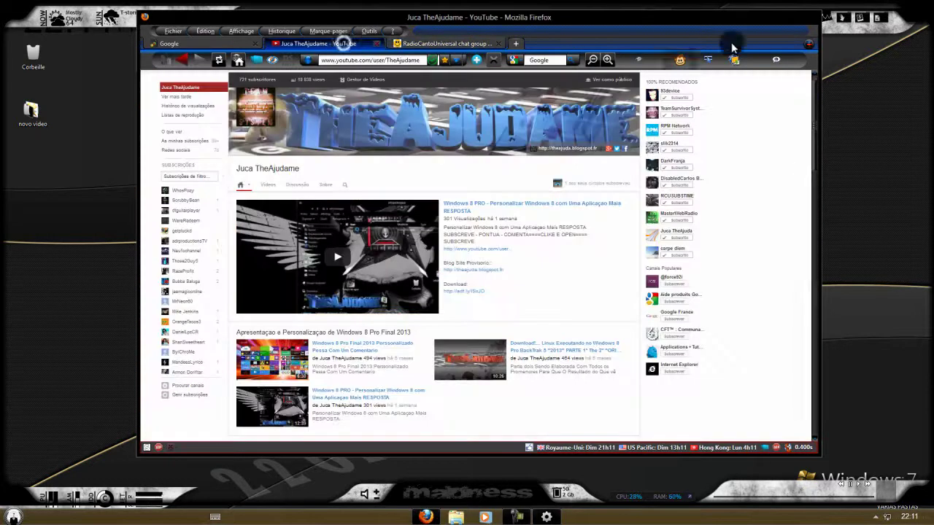
pyautogui.click(775, 19)
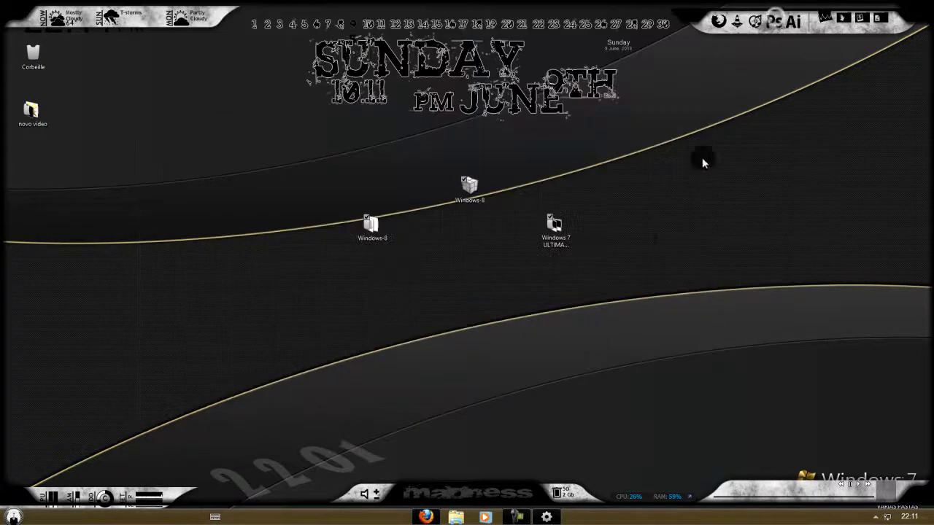
pyautogui.moveTo(687, 279); pyautogui.dragTo(230, 168)
pyautogui.moveTo(235, 69); pyautogui.dragTo(695, 338)
pyautogui.moveTo(825, 220); pyautogui.dragTo(166, 140)
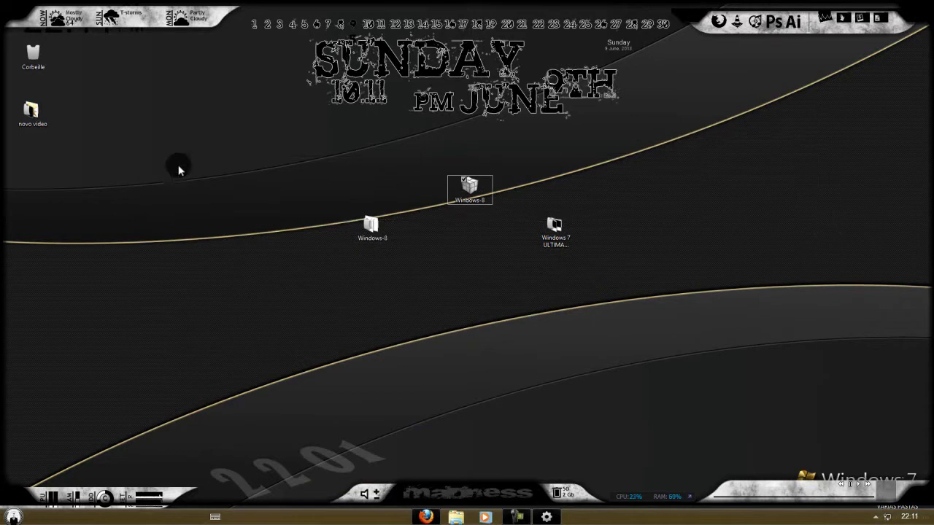